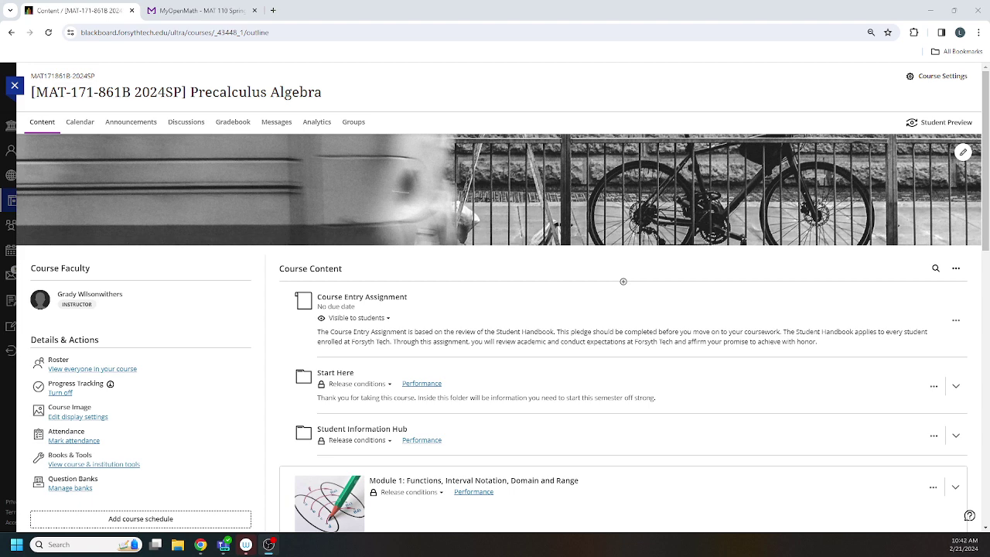
# - Leave the Precalculus Algebra course and open the MAT-110-461B 2024SP Math Measurement & Literacy course
pyautogui.click(197, 10)
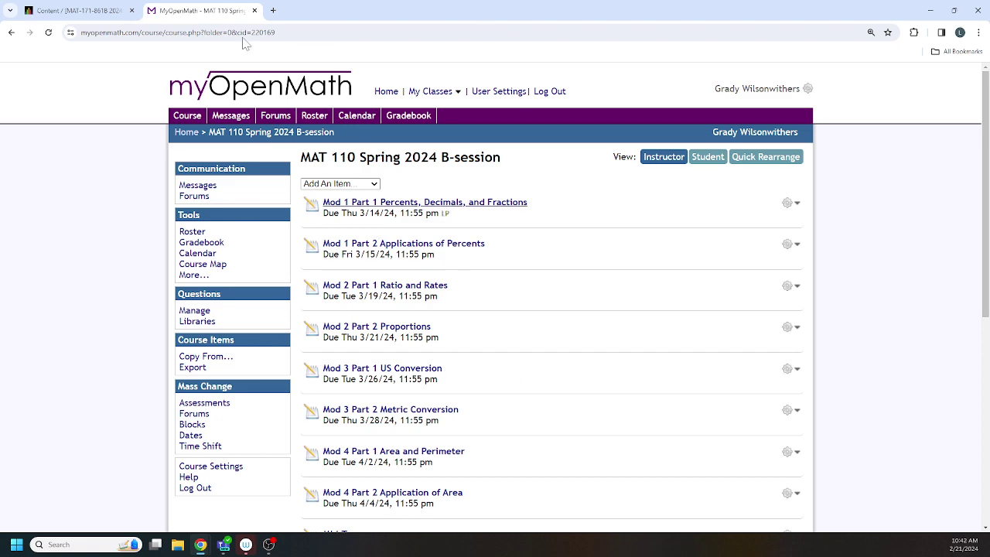
pyautogui.click(78, 10)
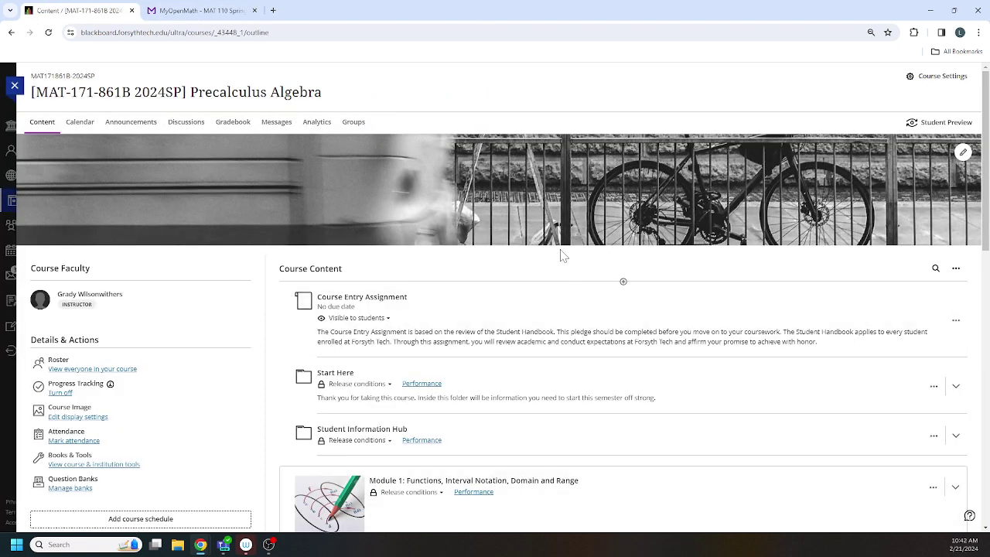
pyautogui.click(14, 86)
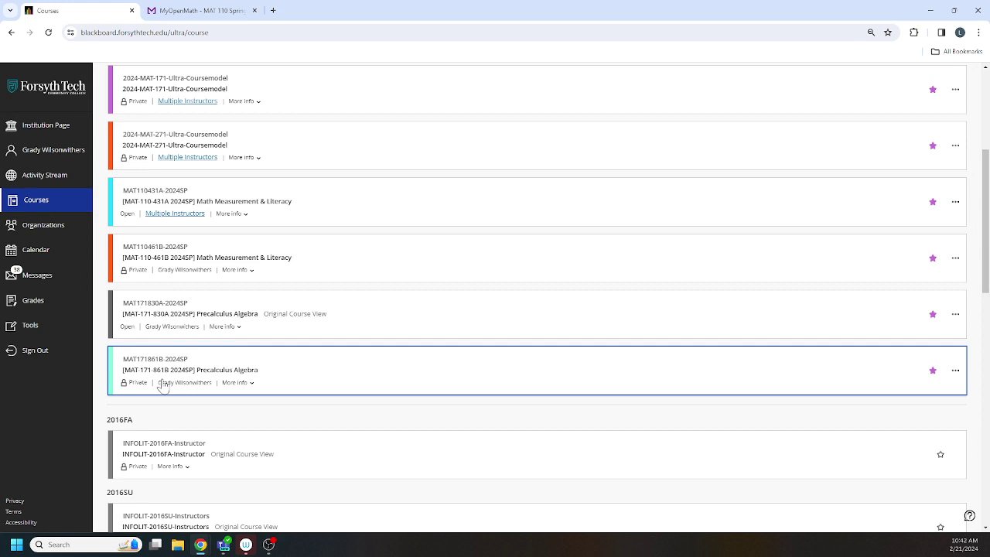
pyautogui.click(178, 274)
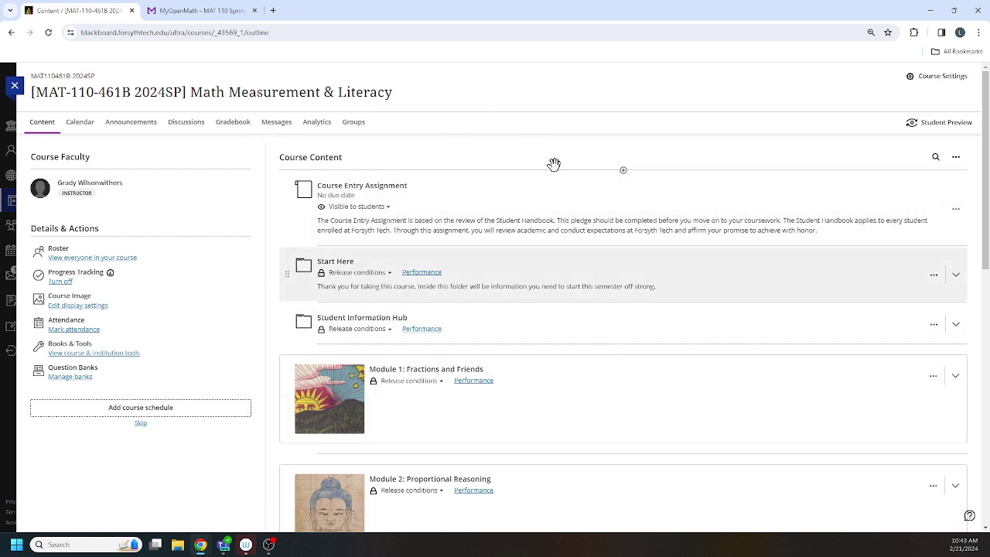
# - Expand Modules 1 through 4 in the course content to examine their learning resources and labs
pyautogui.click(291, 403)
pyautogui.scroll(-2, 287, 404)
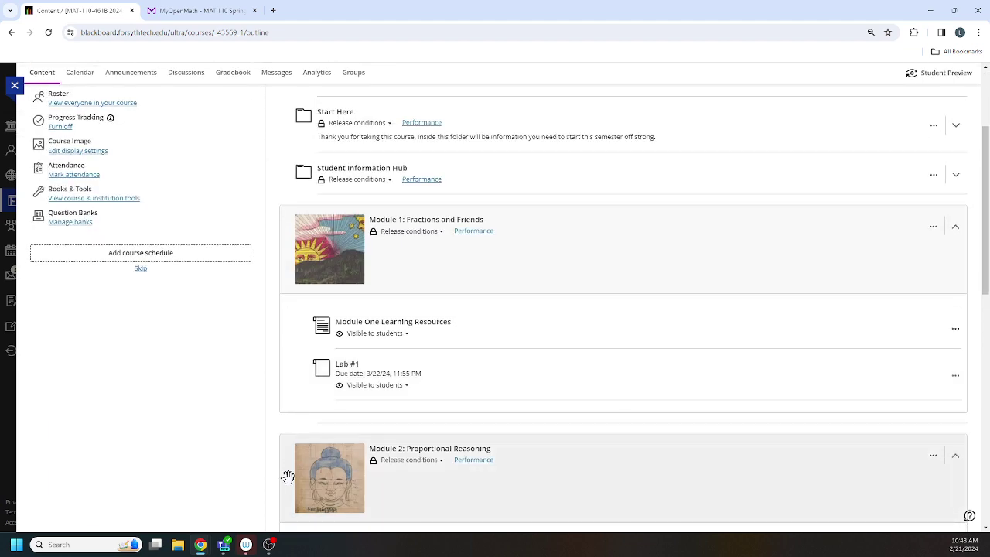
pyautogui.click(287, 477)
pyautogui.scroll(-2, 287, 477)
pyautogui.scroll(-2, 287, 475)
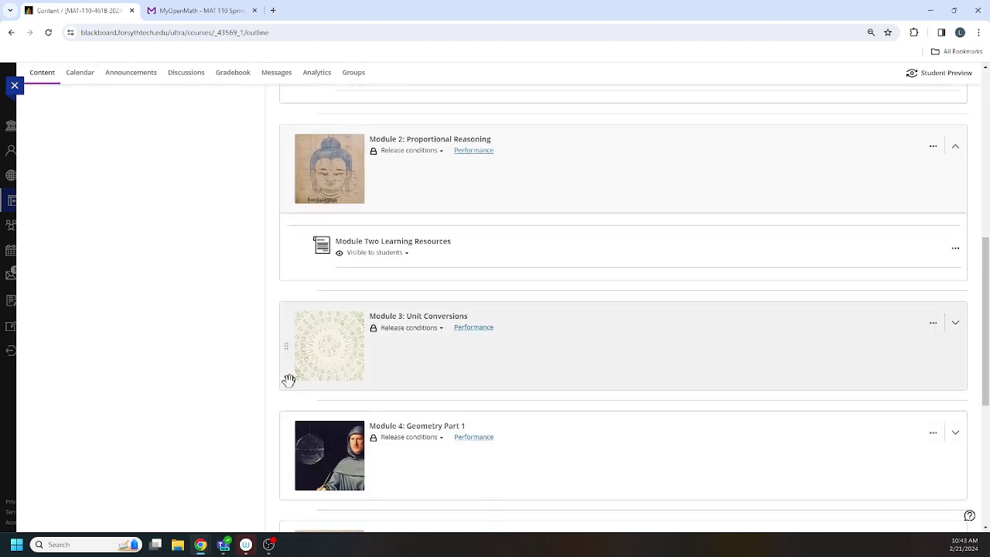
pyautogui.click(289, 370)
pyautogui.scroll(-2, 300, 410)
pyautogui.click(287, 382)
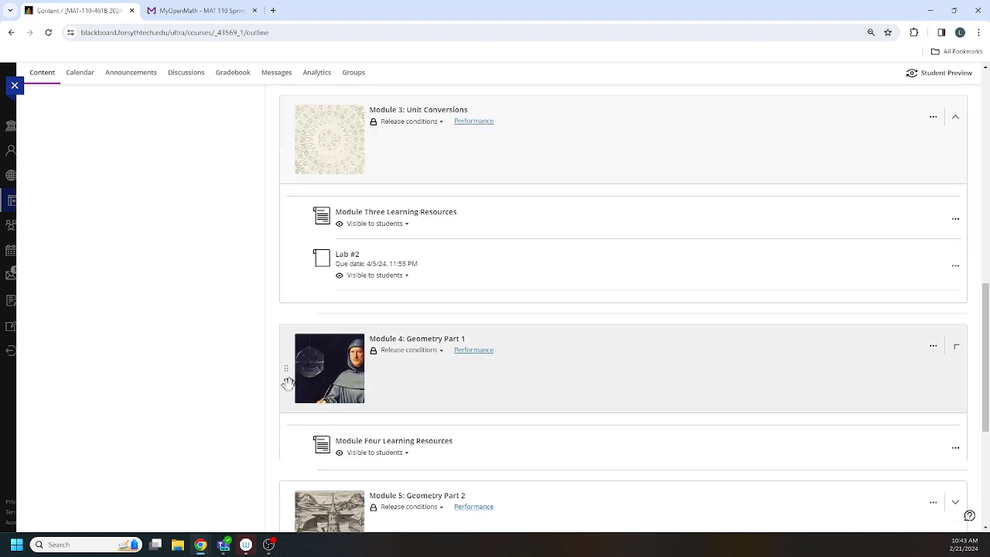
pyautogui.scroll(-2, 318, 457)
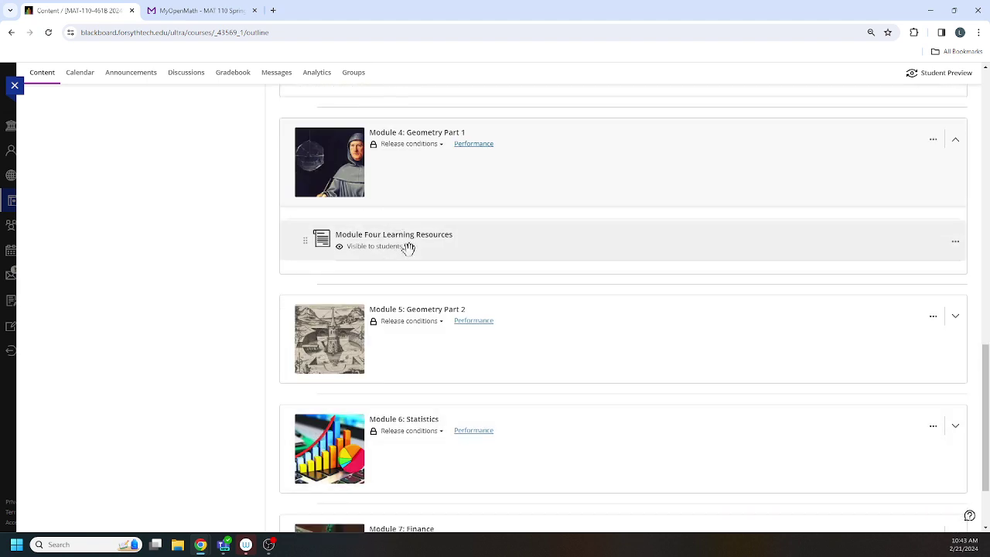
# - Check the labs listed in the expanded modules and collapse Modules 1, 2 and 3
pyautogui.scroll(2, 408, 249)
pyautogui.scroll(4, 408, 249)
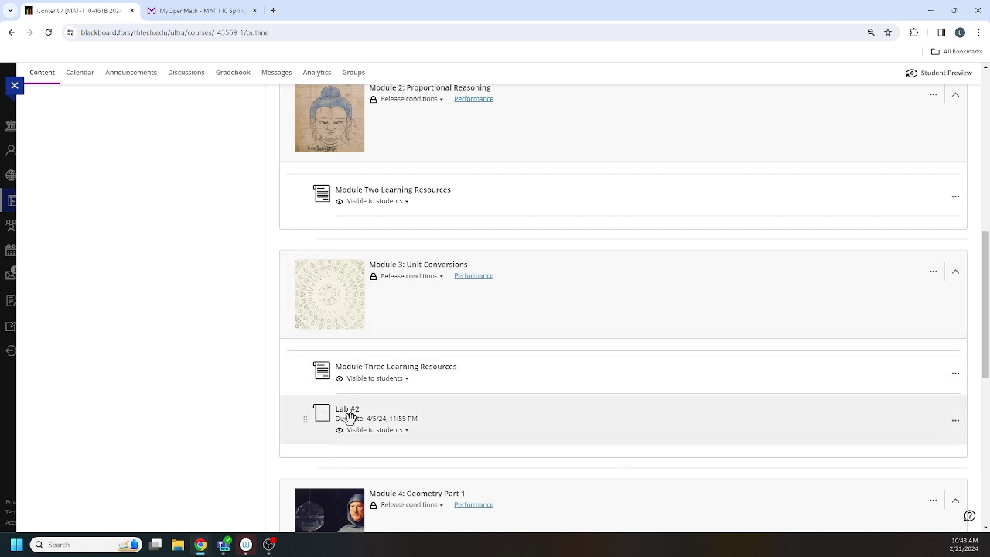
pyautogui.scroll(2, 348, 419)
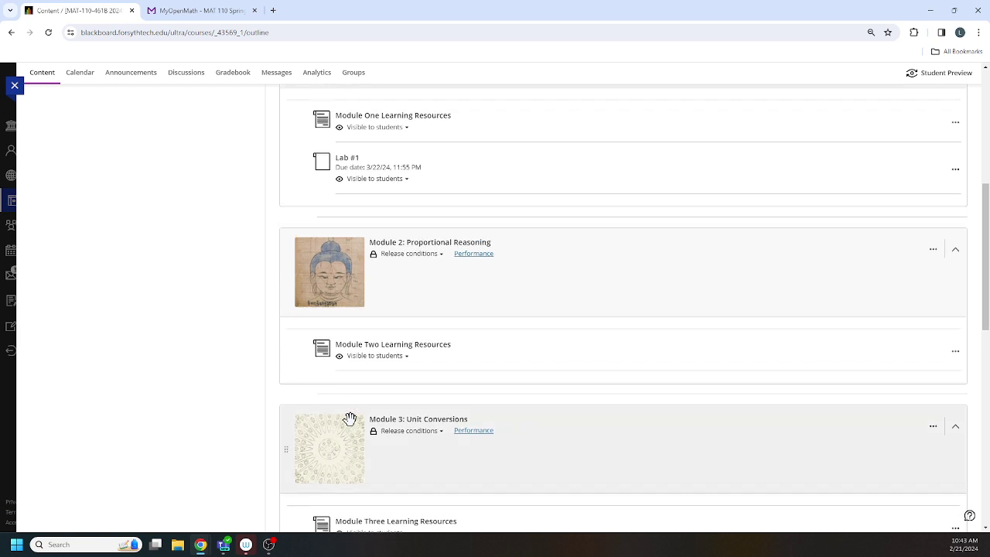
pyautogui.scroll(2, 348, 416)
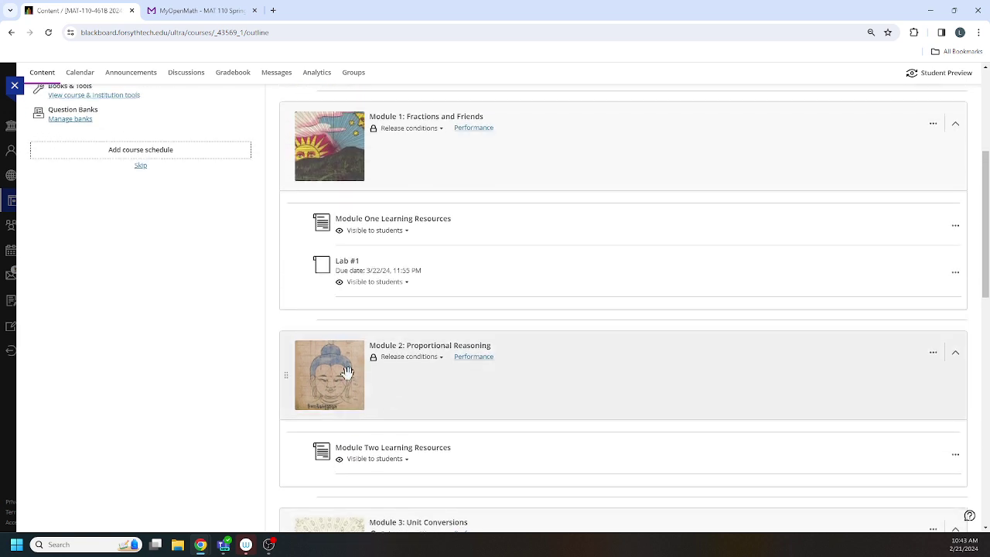
pyautogui.click(285, 383)
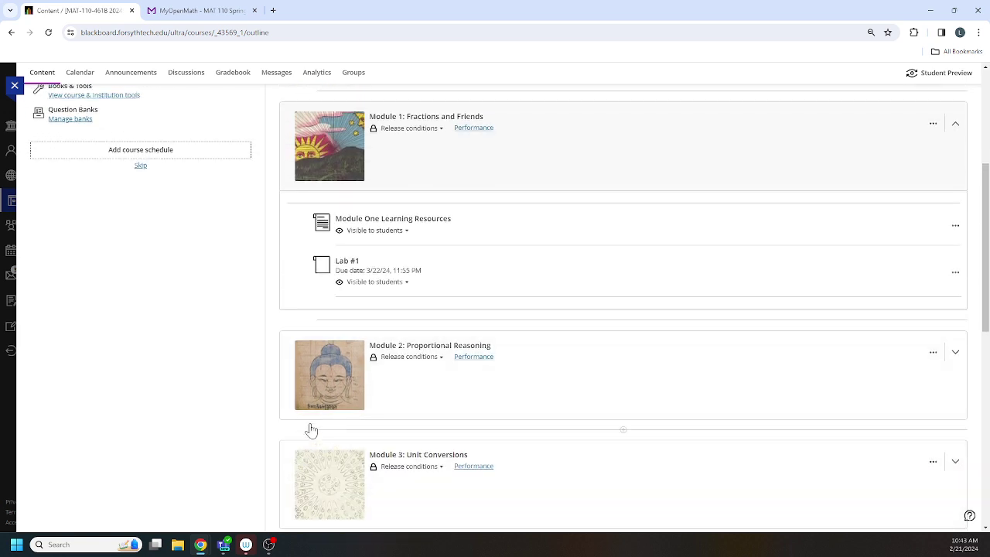
pyautogui.scroll(2, 309, 422)
pyautogui.click(287, 239)
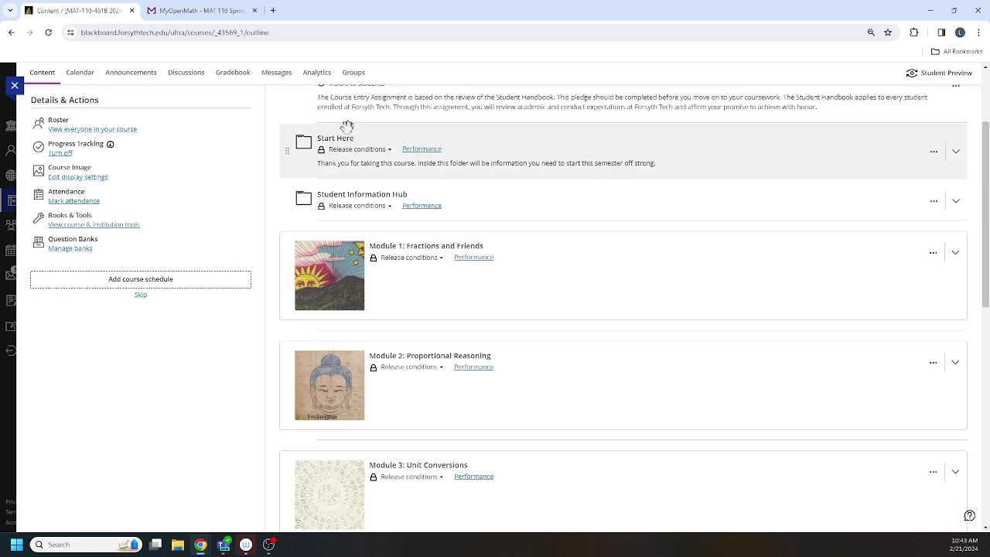
# - Review the full module list, and switch to MyOpenMath to examine the MAT 110 Spring 2024 B-session assignments and due dates
pyautogui.scroll(2, 348, 130)
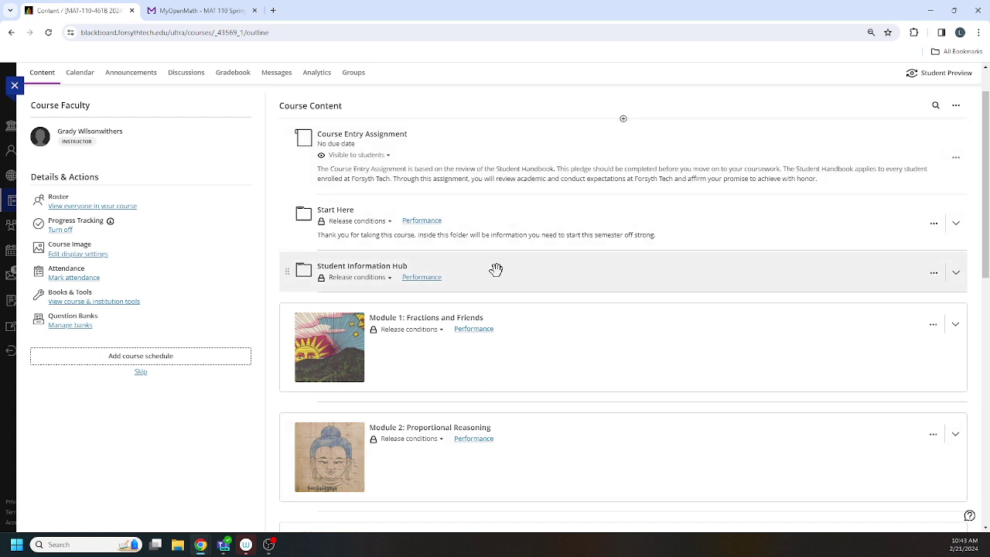
pyautogui.scroll(-10, 495, 269)
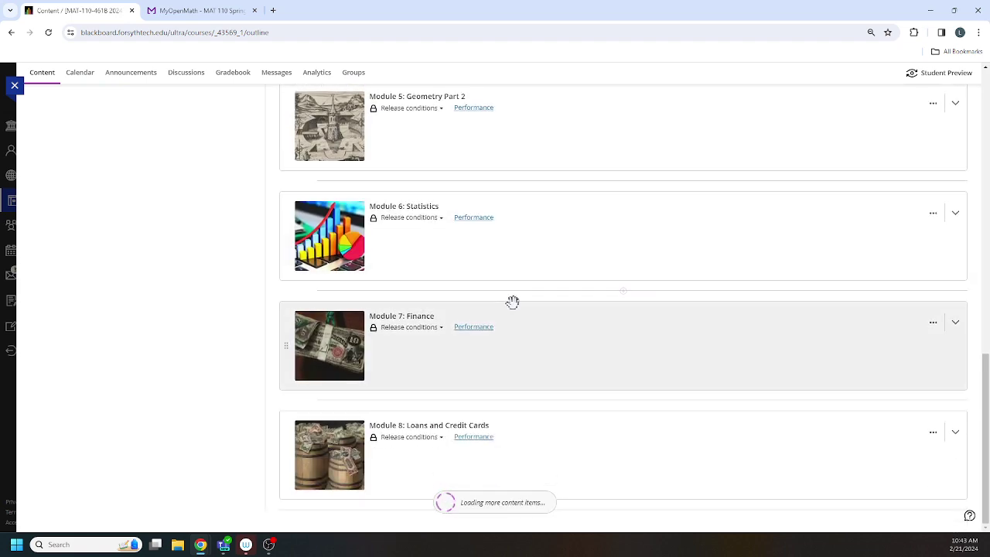
pyautogui.scroll(15, 512, 303)
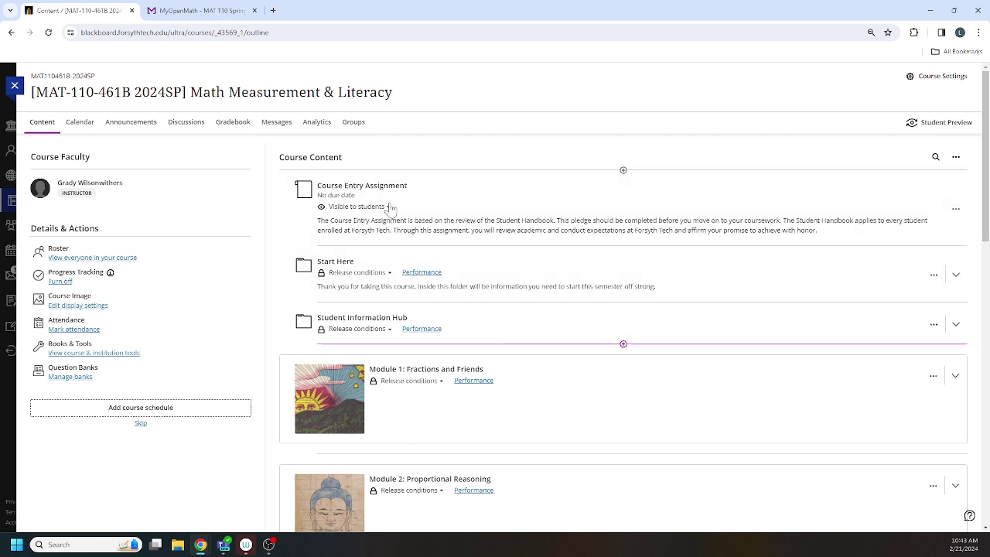
pyautogui.click(219, 15)
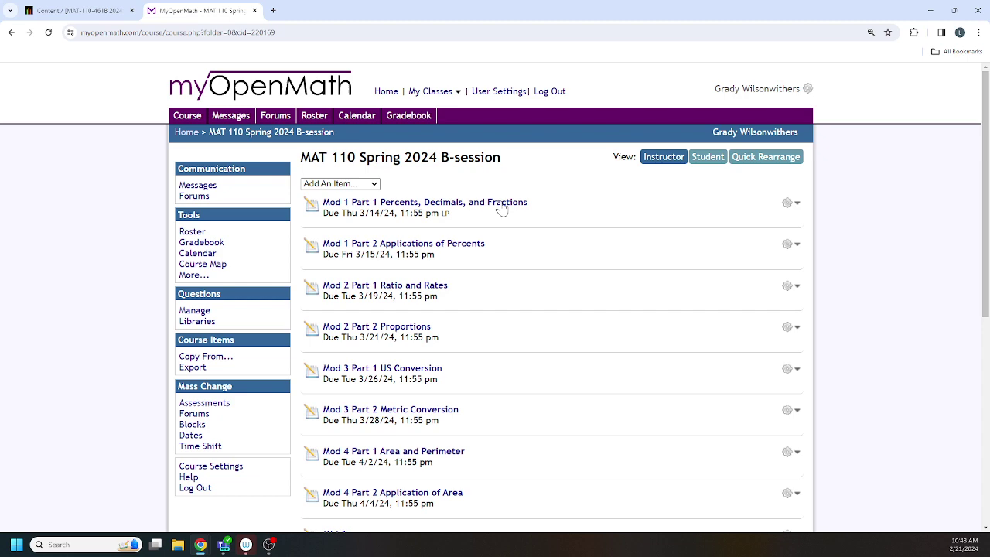
pyautogui.scroll(-5, 495, 261)
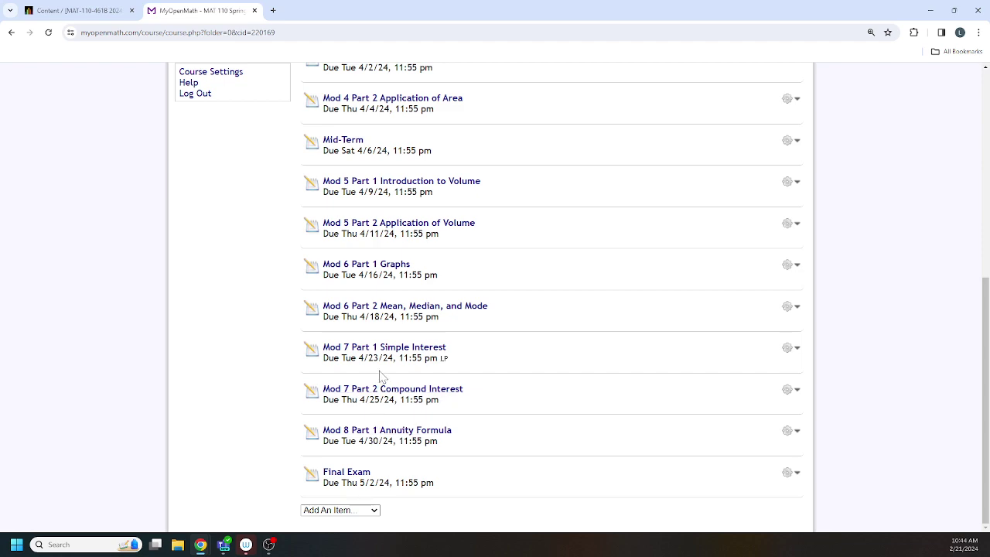
pyautogui.scroll(4, 380, 376)
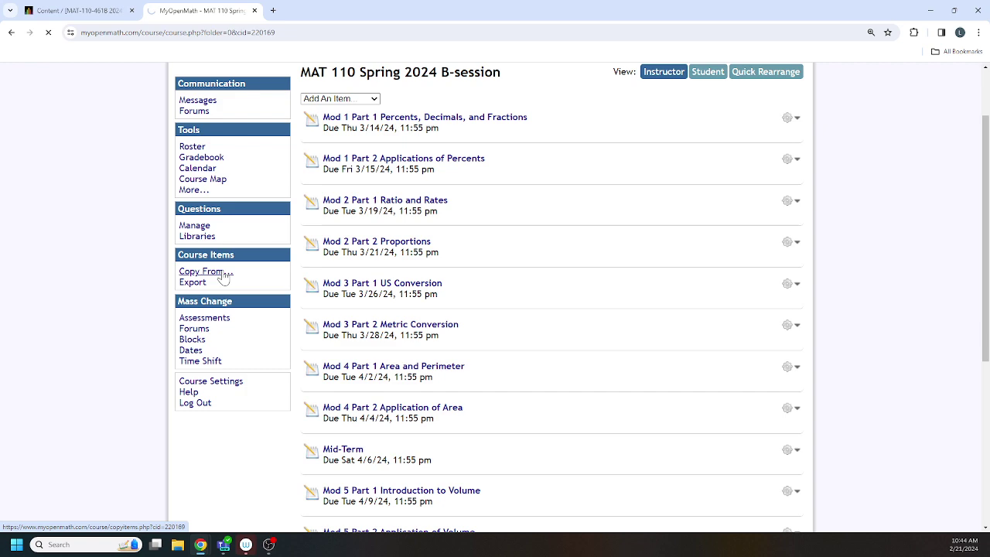
# - Export the entire MAT 110 Spring 2024 B-session course as a BlackBoard cartridge, with assessment due dates included
pyautogui.click(223, 277)
pyautogui.click(265, 133)
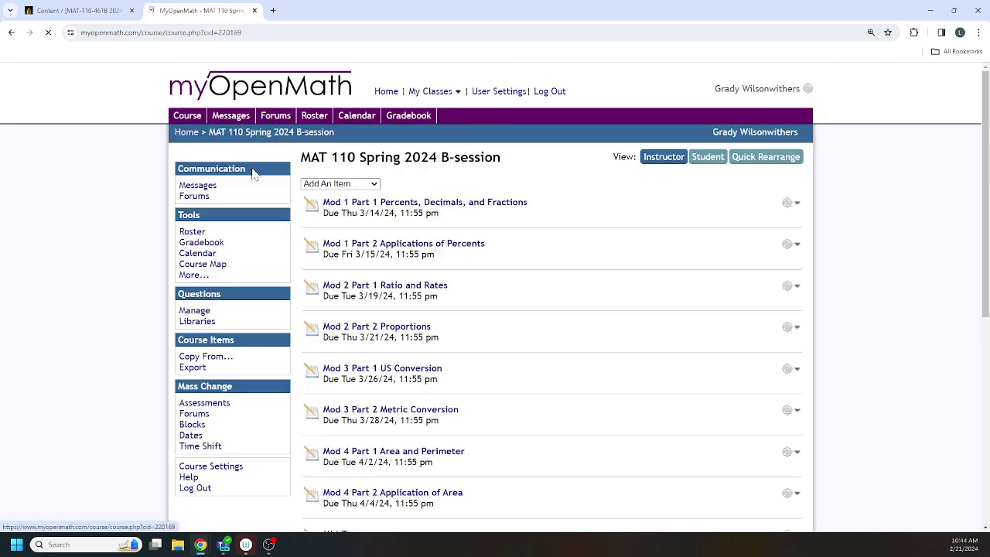
pyautogui.click(193, 368)
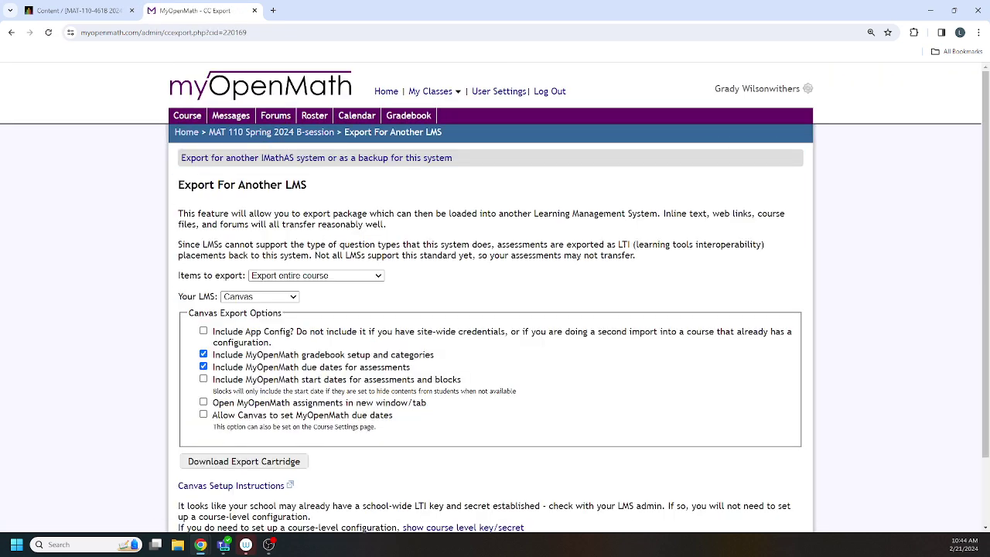
pyautogui.click(287, 300)
pyautogui.click(283, 319)
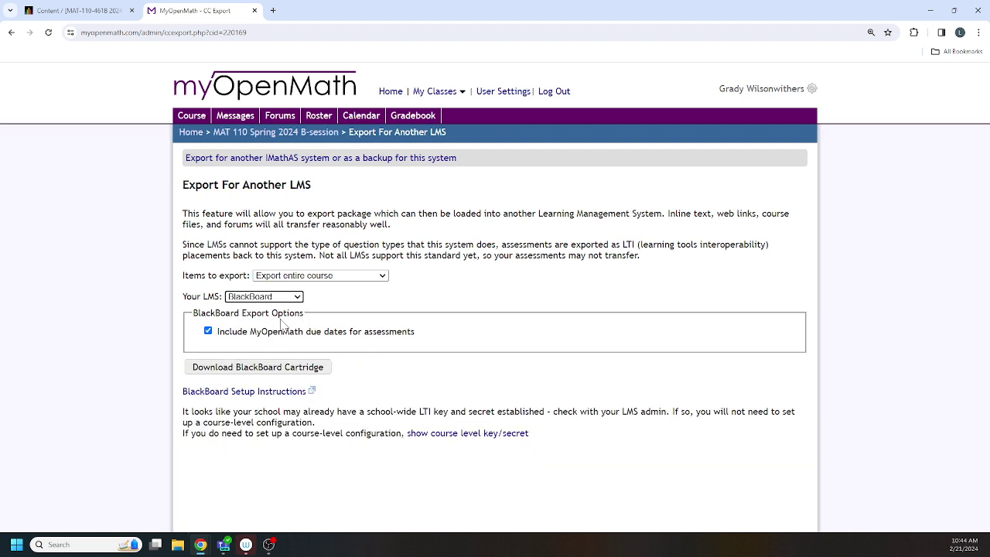
pyautogui.click(276, 365)
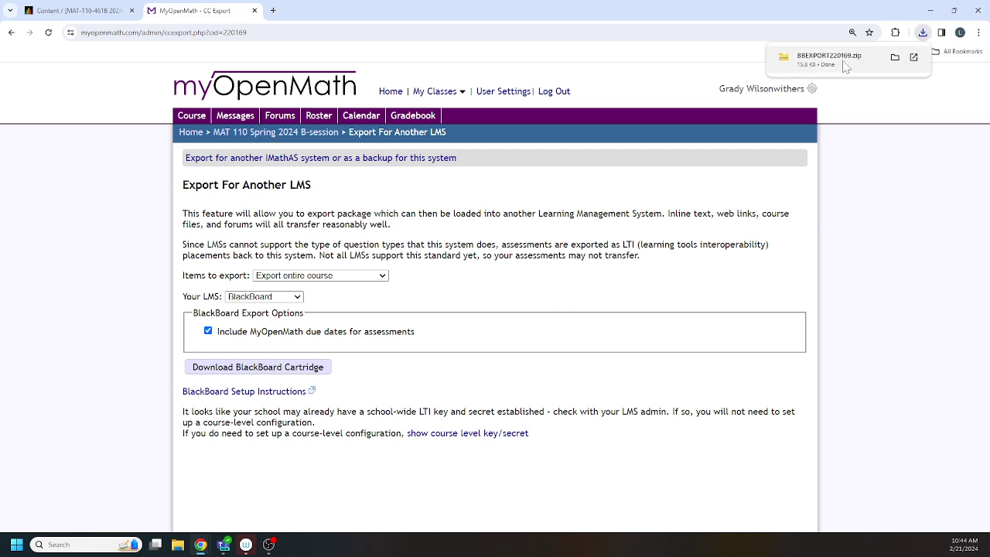
# - Switch back to Blackboard and import the downloaded BBEXPORT220169.zip package as course content into the Math Measurement & Literacy course
pyautogui.click(111, 8)
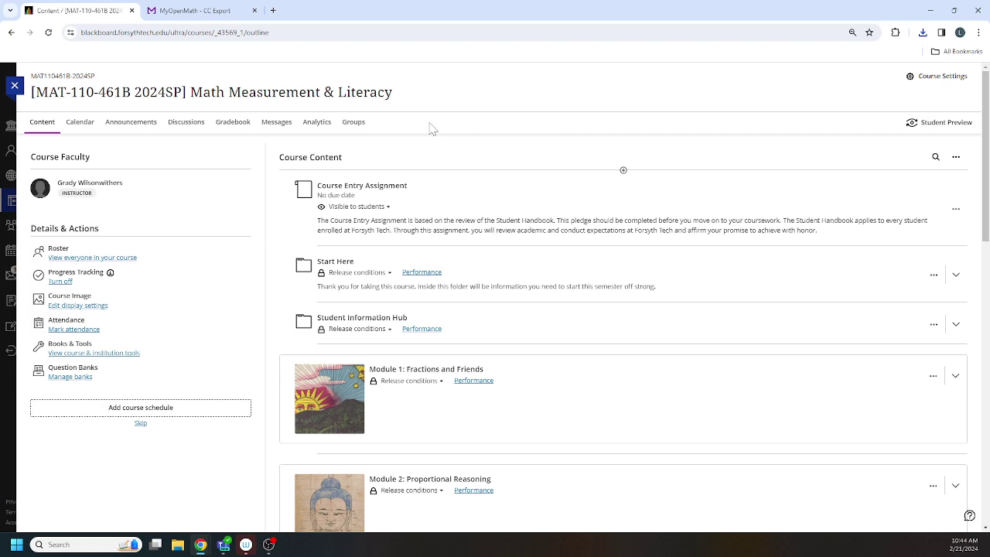
pyautogui.click(956, 158)
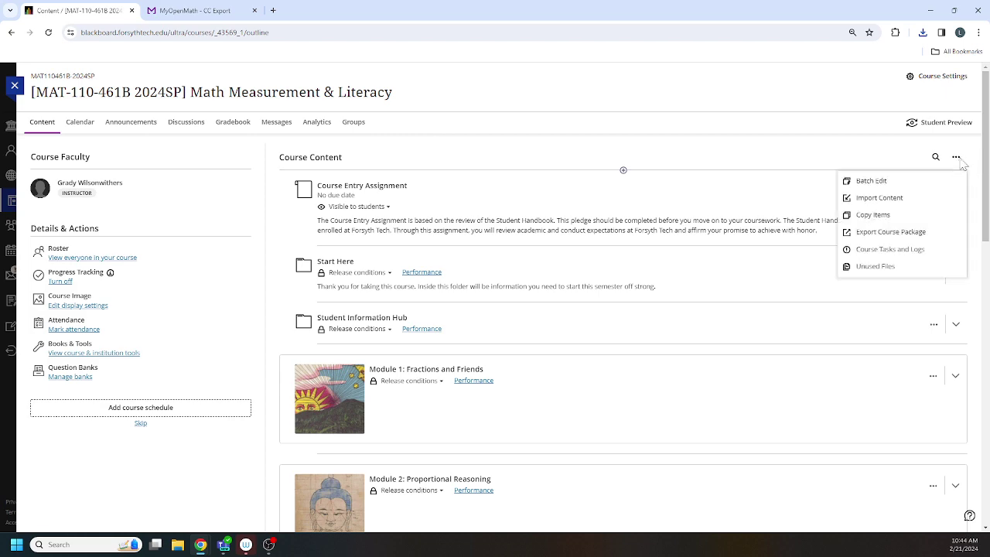
pyautogui.click(901, 203)
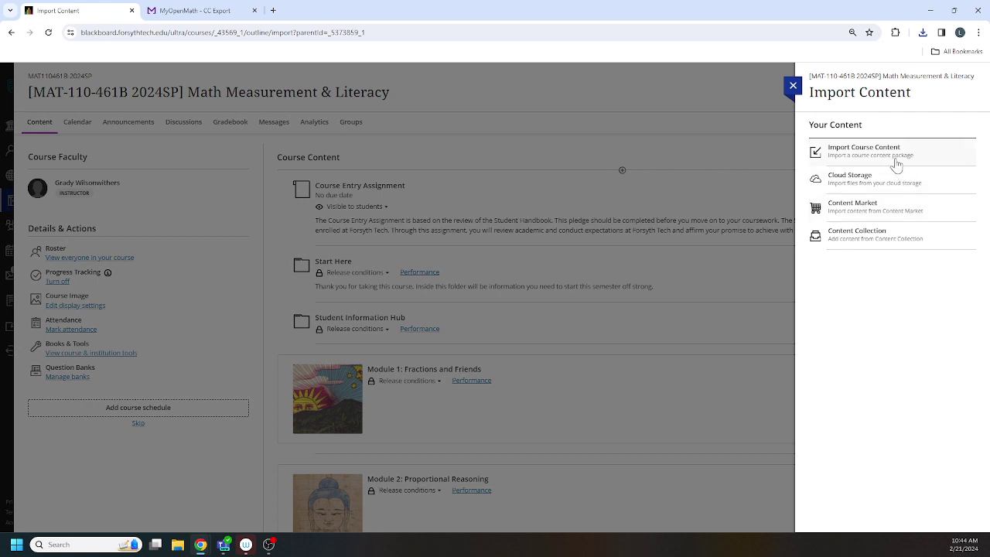
pyautogui.click(866, 158)
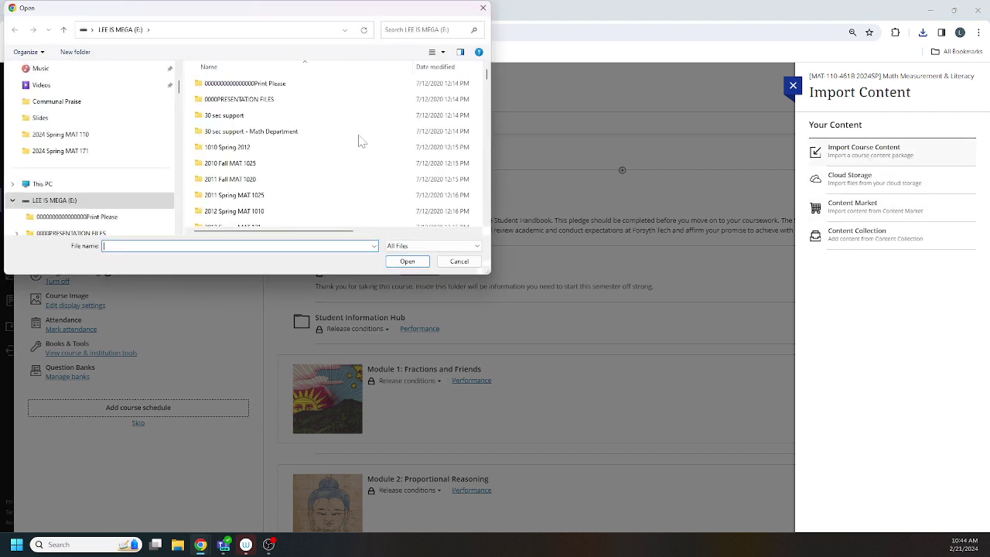
pyautogui.scroll(5, 88, 116)
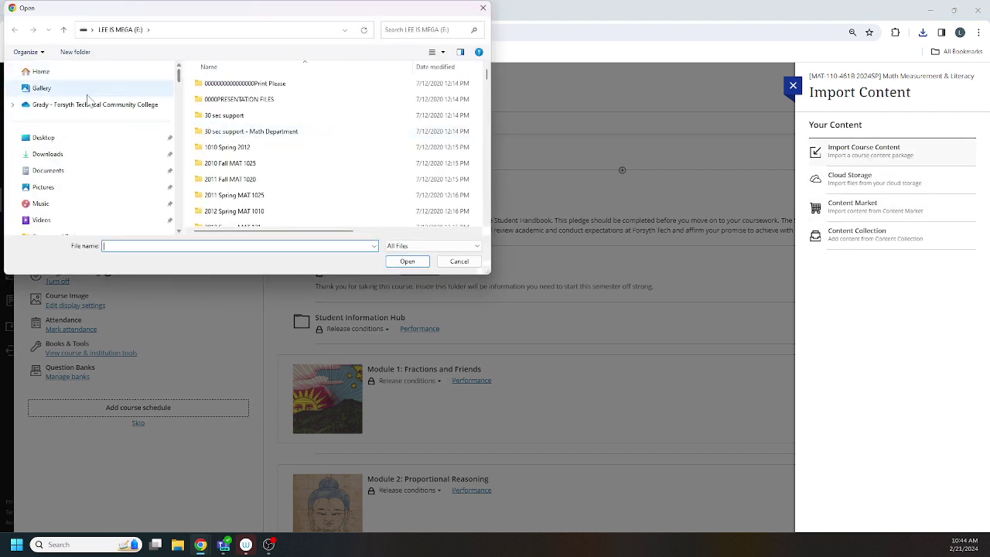
pyautogui.click(166, 154)
pyautogui.doubleClick(215, 108)
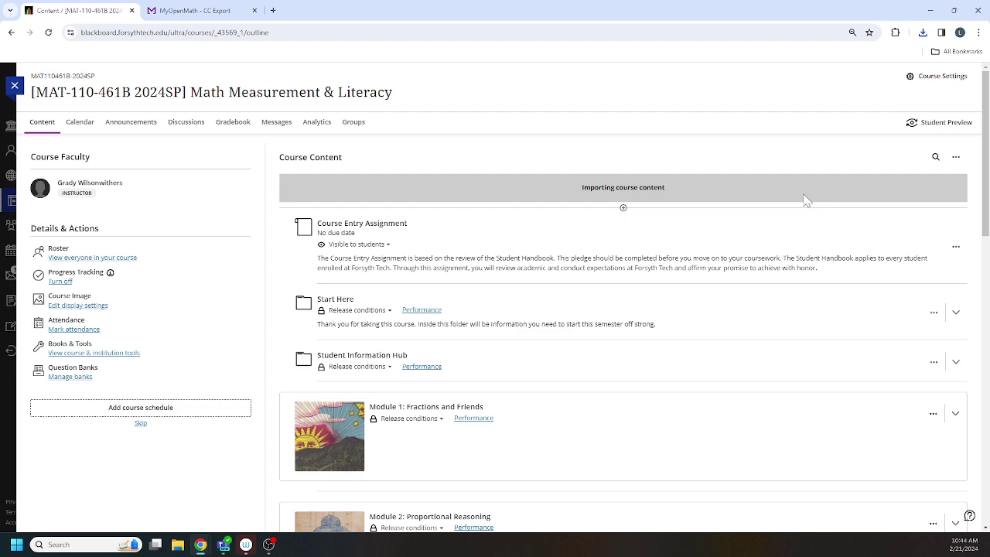
# - Collapse Module 4: Geometry Part 1 in the course content
pyautogui.scroll(-10, 568, 232)
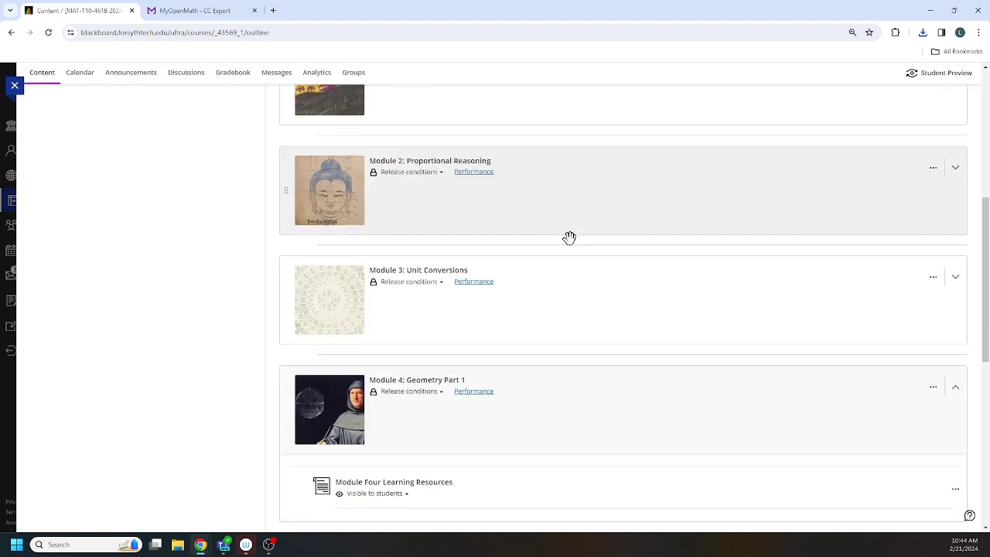
pyautogui.scroll(4, 569, 243)
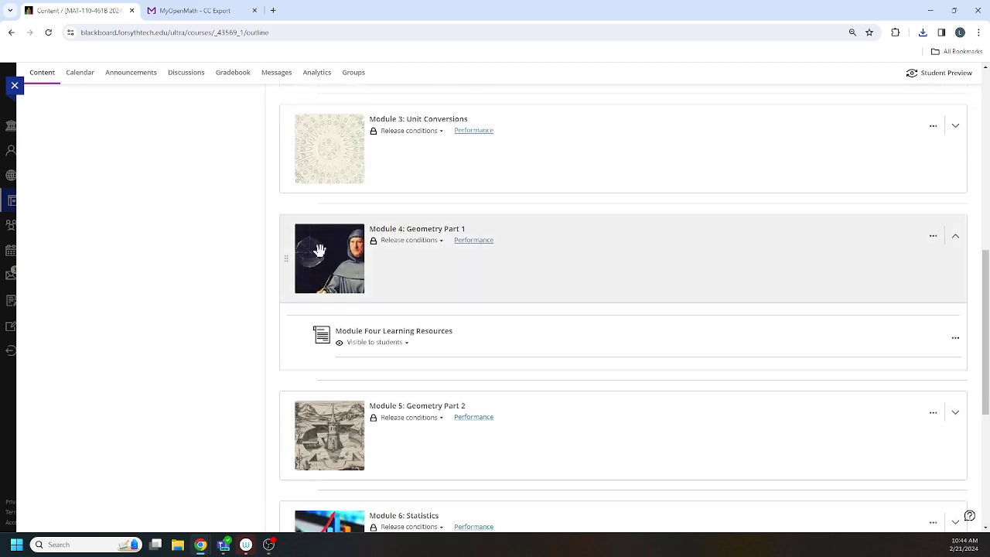
pyautogui.click(290, 258)
pyautogui.scroll(-3, 305, 269)
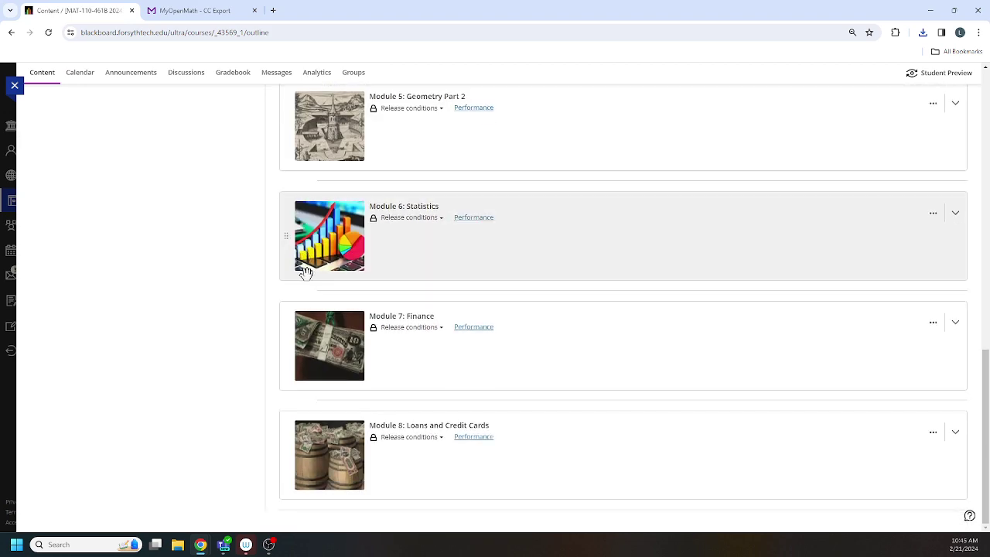
# - Look through the course content list down to its end for the imported MyOpenMath folder
pyautogui.scroll(10, 307, 271)
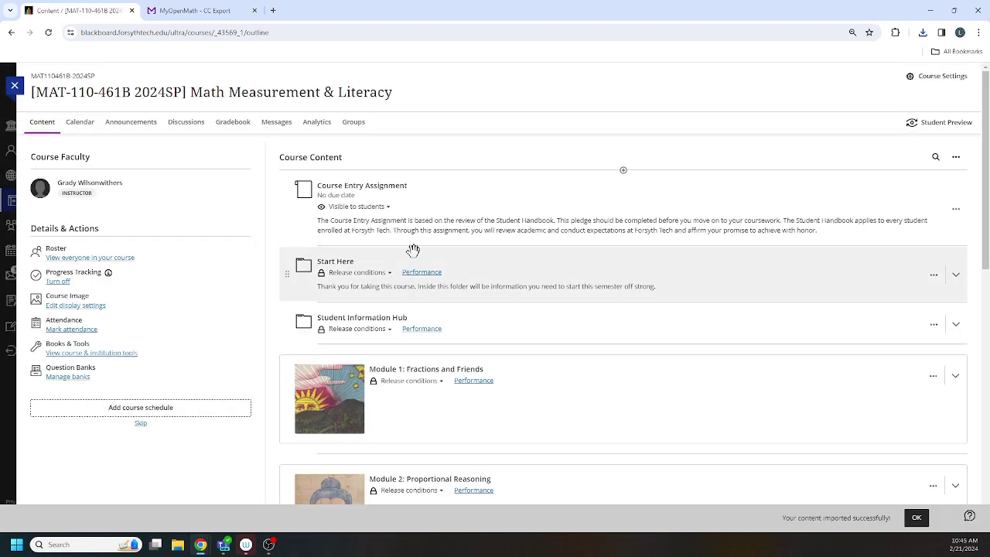
pyautogui.scroll(-10, 479, 253)
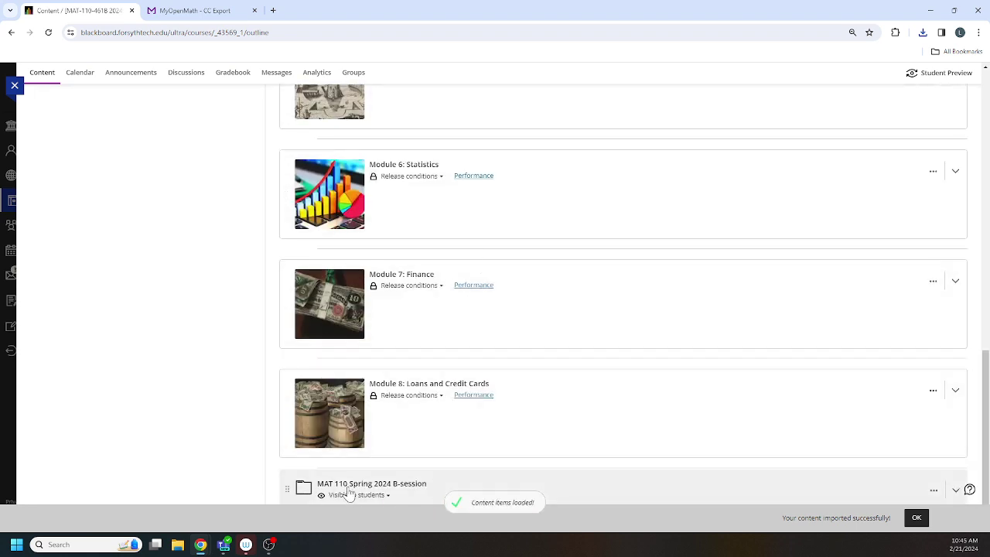
pyautogui.scroll(1, 404, 402)
pyautogui.scroll(-1, 404, 402)
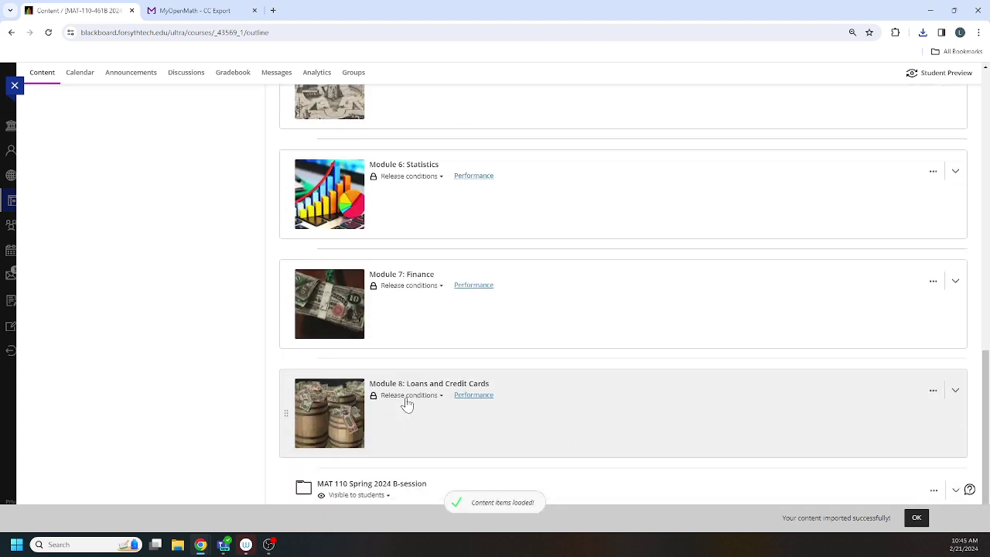
# - Expand the imported MAT 110 Spring 2024 B-session folder and look through its assignments and due dates
pyautogui.click(287, 487)
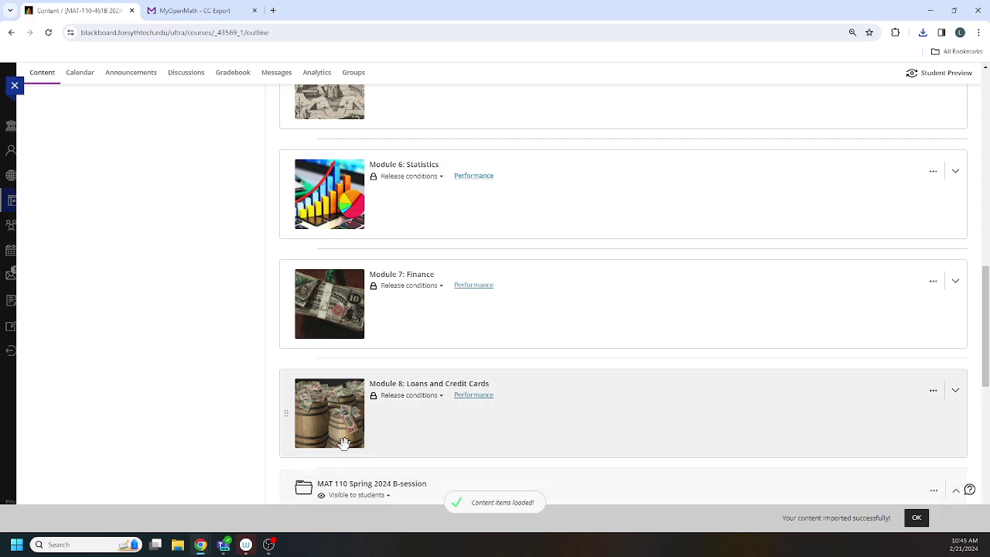
pyautogui.scroll(-3, 342, 442)
pyautogui.scroll(-8, 346, 453)
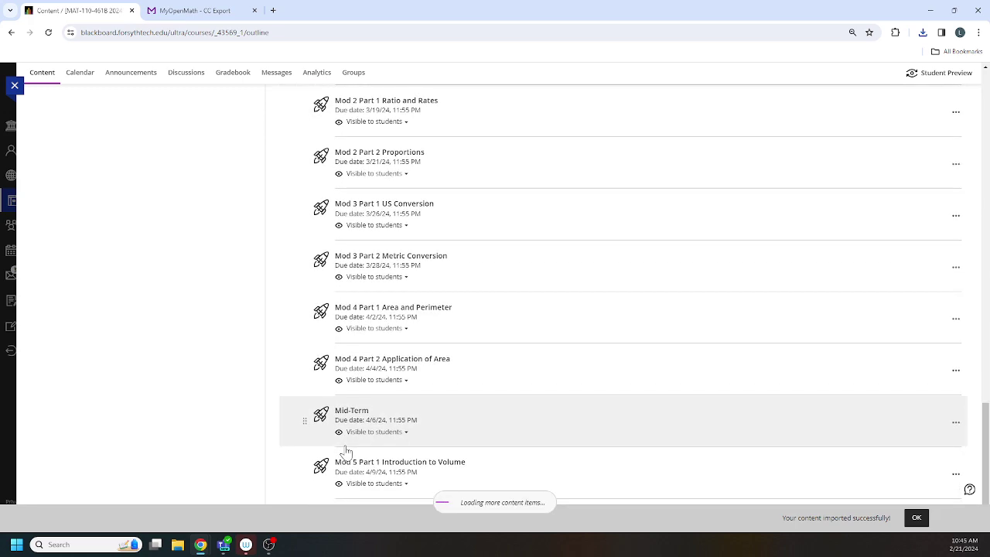
# - Open the MAT 110 Spring 2024 B-session course in MyOpenMath to compare its assignments, and return to Blackboard
pyautogui.click(194, 10)
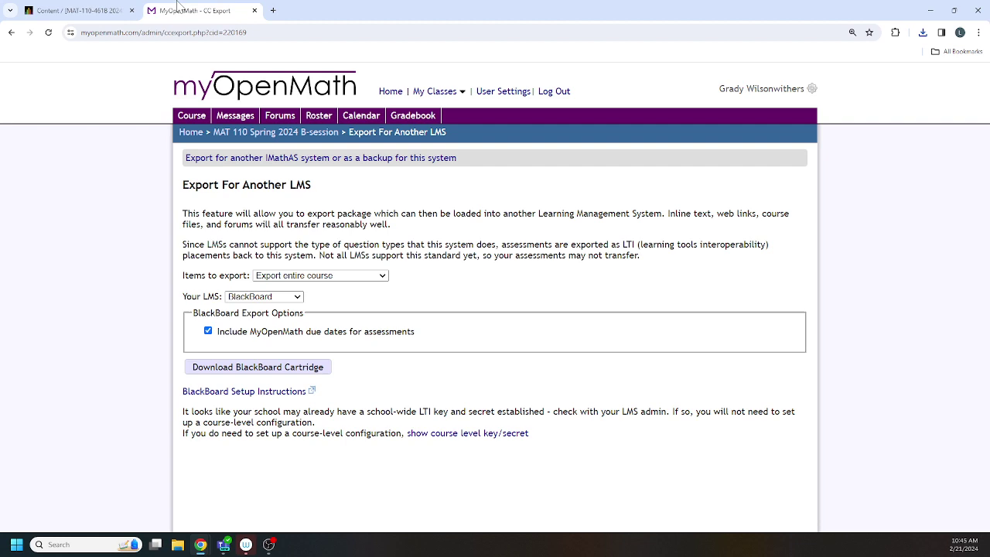
pyautogui.click(313, 133)
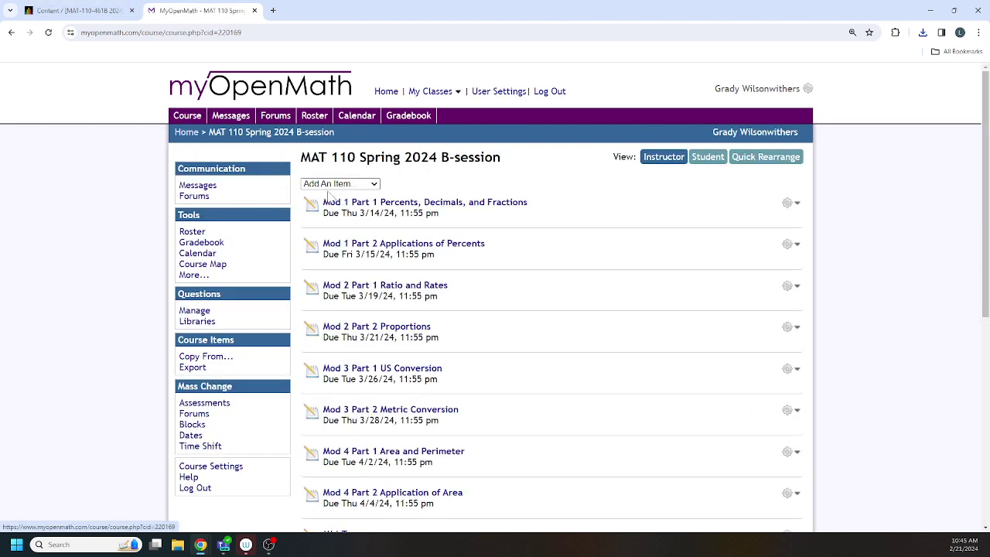
pyautogui.click(85, 8)
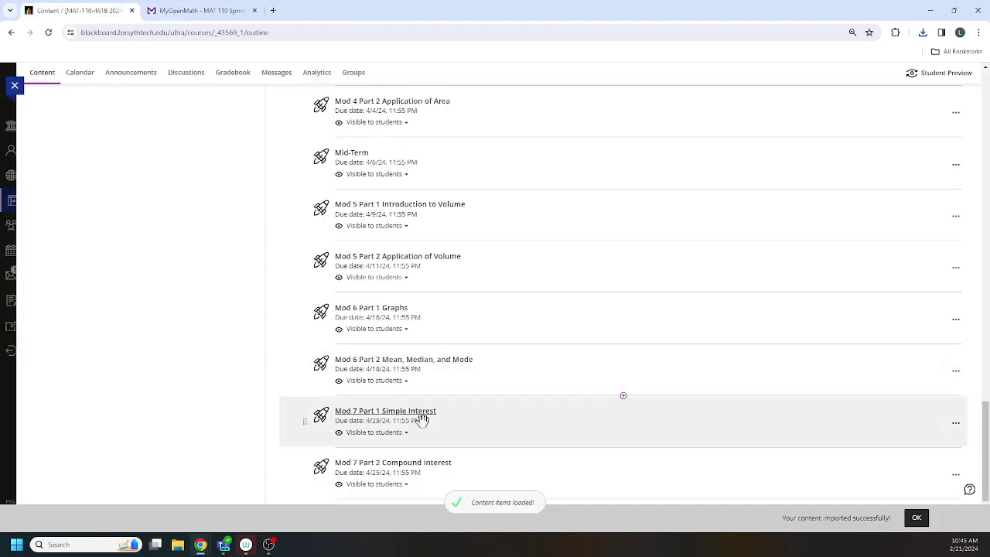
# - Launch Mod 4 Part 2 Application of Area, link the Blackboard course to the existing MyOpenMath course, and close the assignment
pyautogui.scroll(-3, 419, 416)
pyautogui.scroll(5, 422, 420)
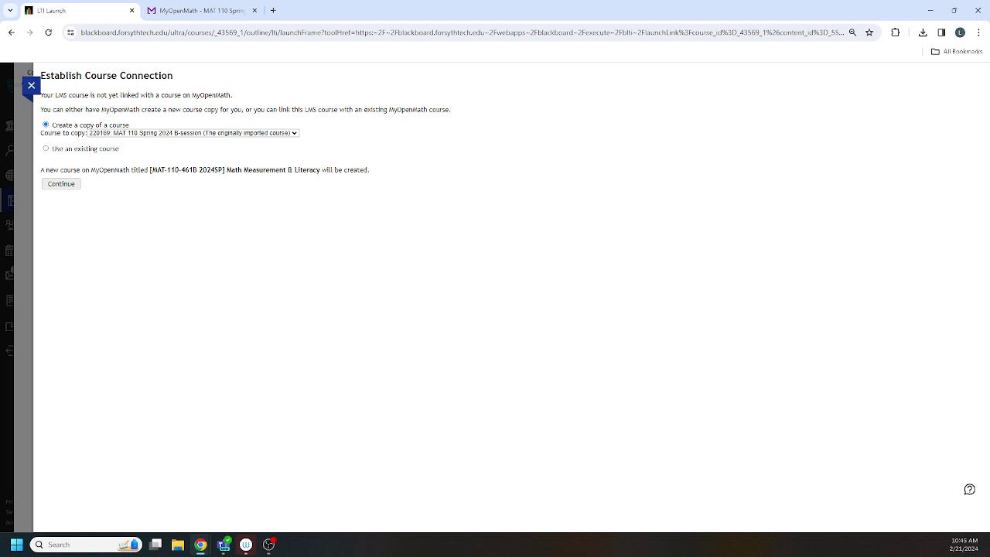
pyautogui.click(45, 149)
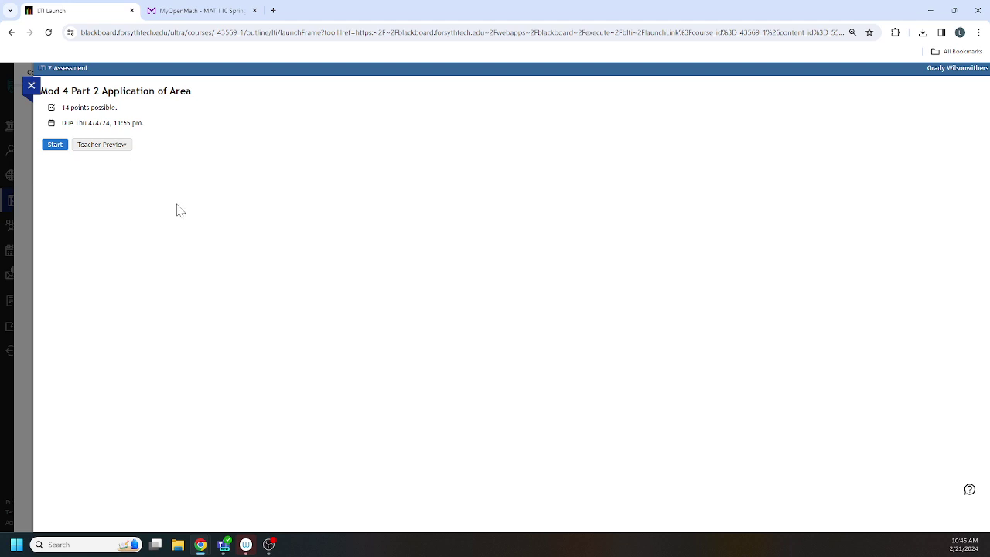
pyautogui.click(31, 88)
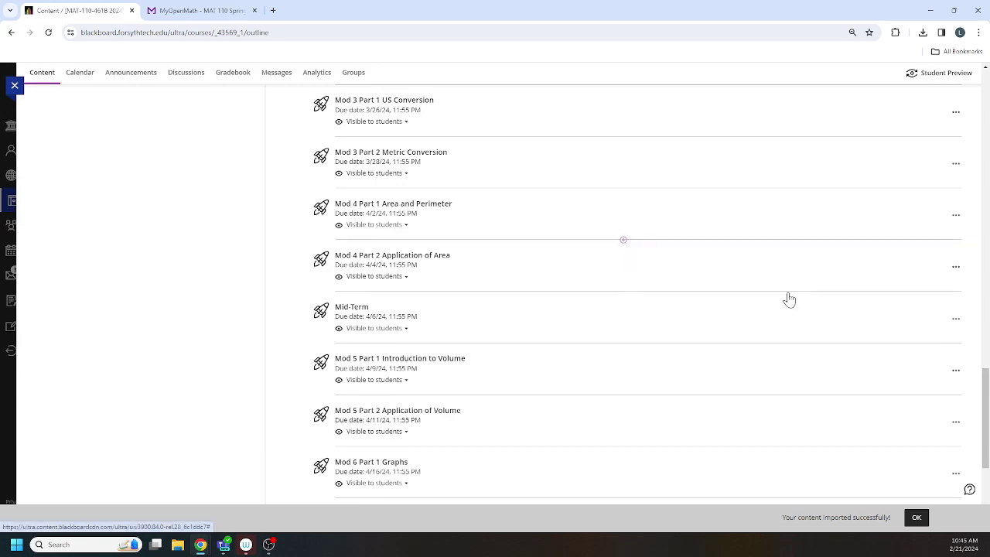
# - Look over the course content from top to bottom and start the Student Preview
pyautogui.scroll(15, 786, 302)
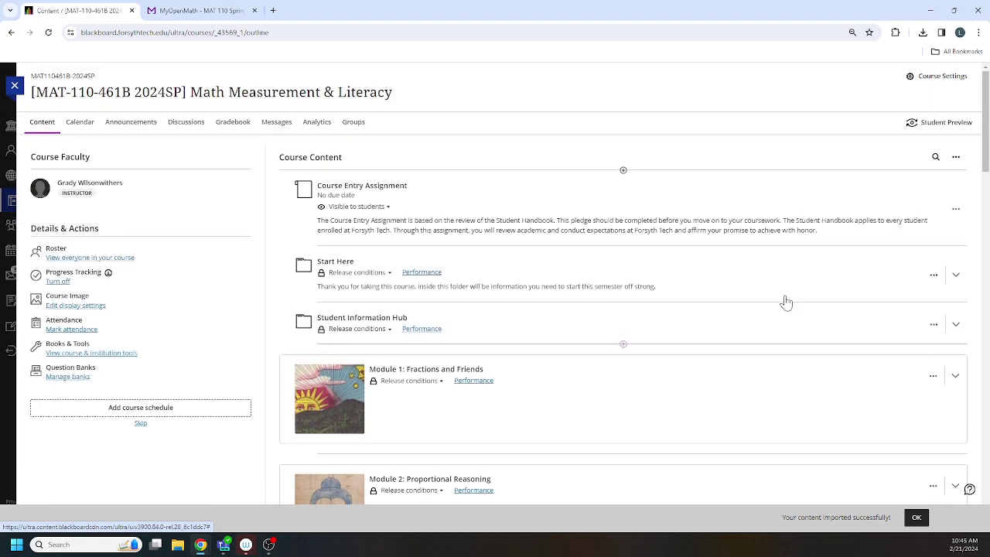
pyautogui.scroll(-15, 783, 293)
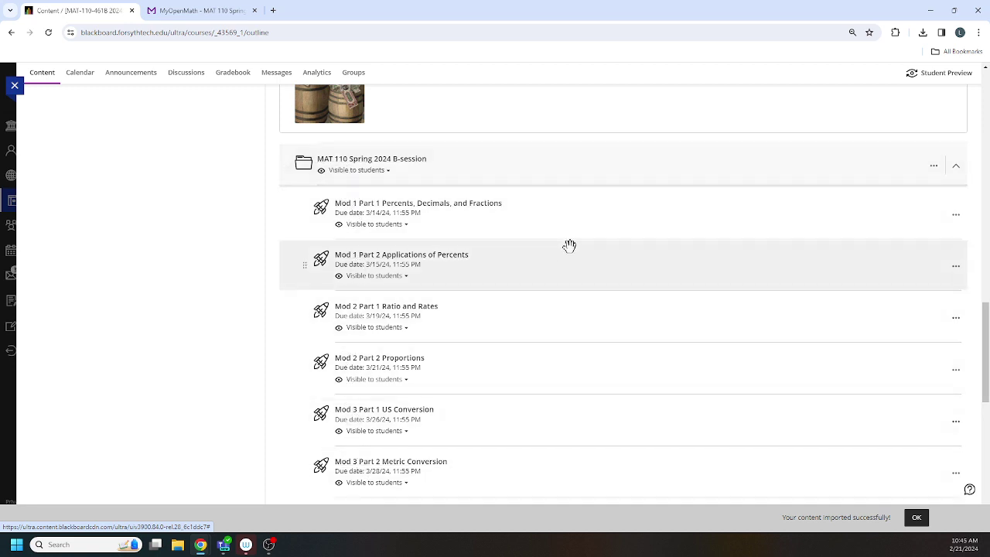
pyautogui.scroll(1, 570, 248)
pyautogui.scroll(15, 569, 246)
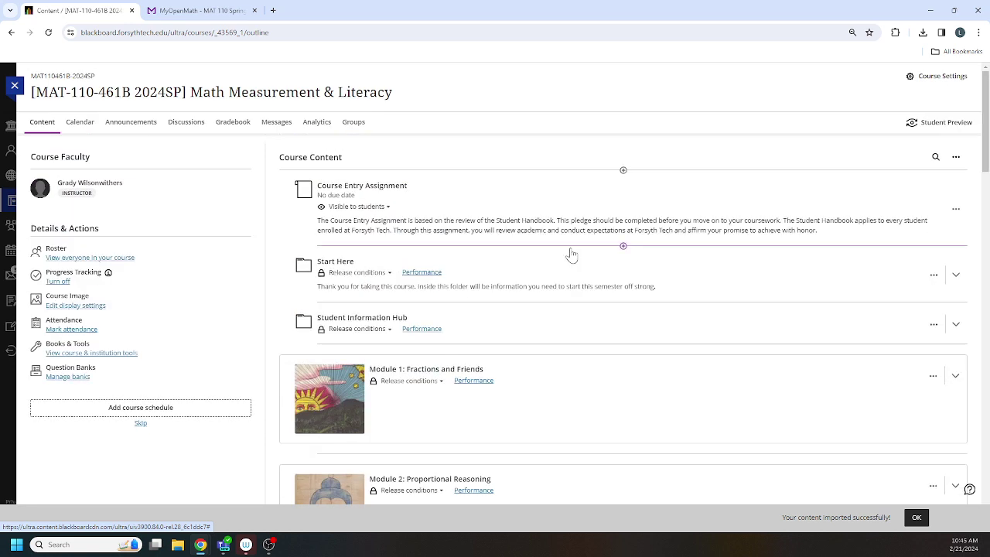
pyautogui.click(928, 126)
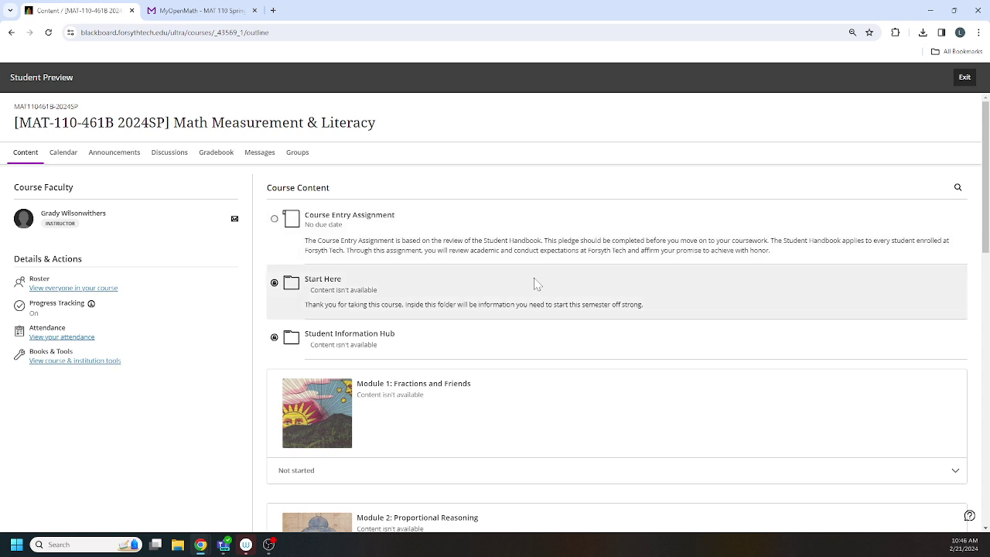
# - Go through the modules in the Student Preview and expand the MAT 110 Spring 2024 B-session folder
pyautogui.scroll(-5, 533, 281)
pyautogui.scroll(-1, 537, 283)
pyautogui.scroll(2, 534, 283)
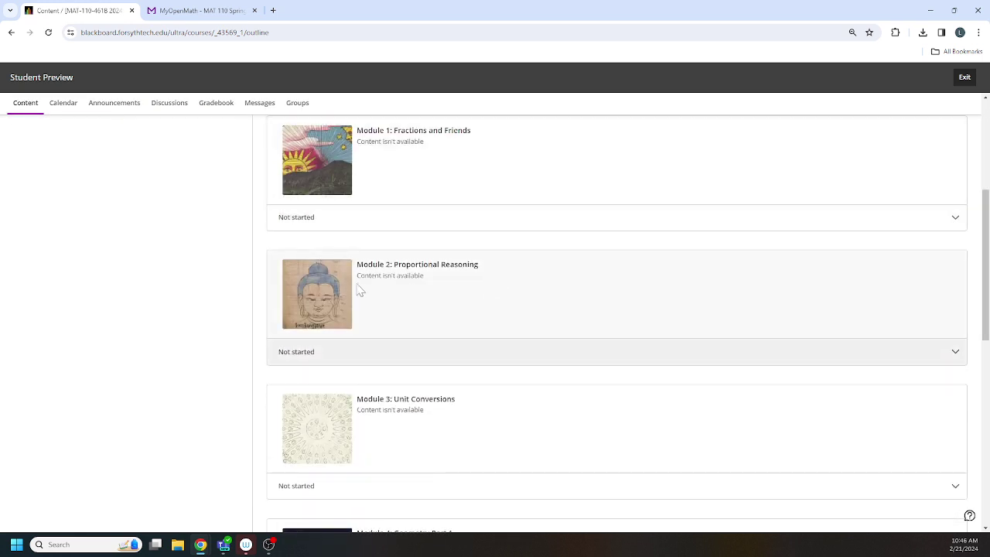
pyautogui.moveTo(415, 283)
pyautogui.scroll(2, 393, 305)
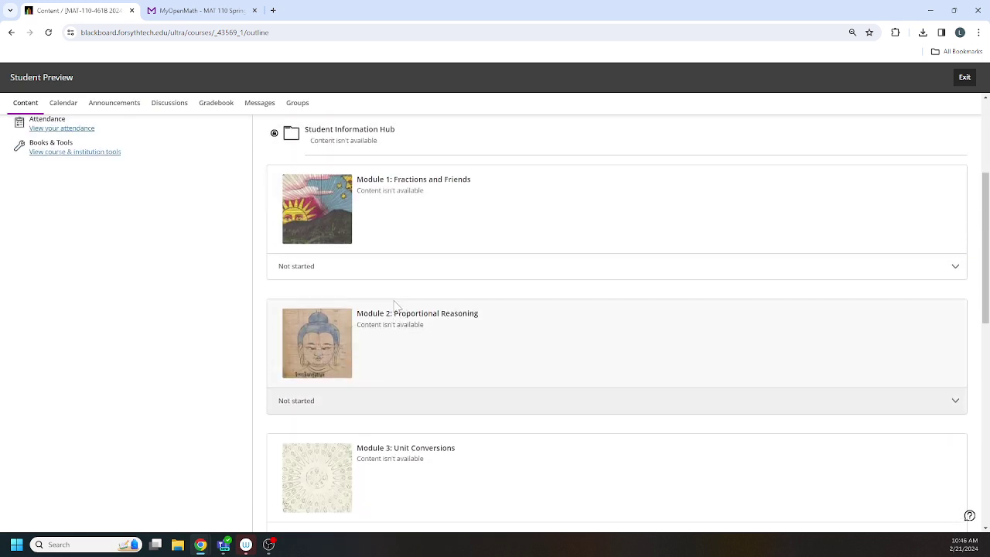
pyautogui.scroll(-8, 327, 340)
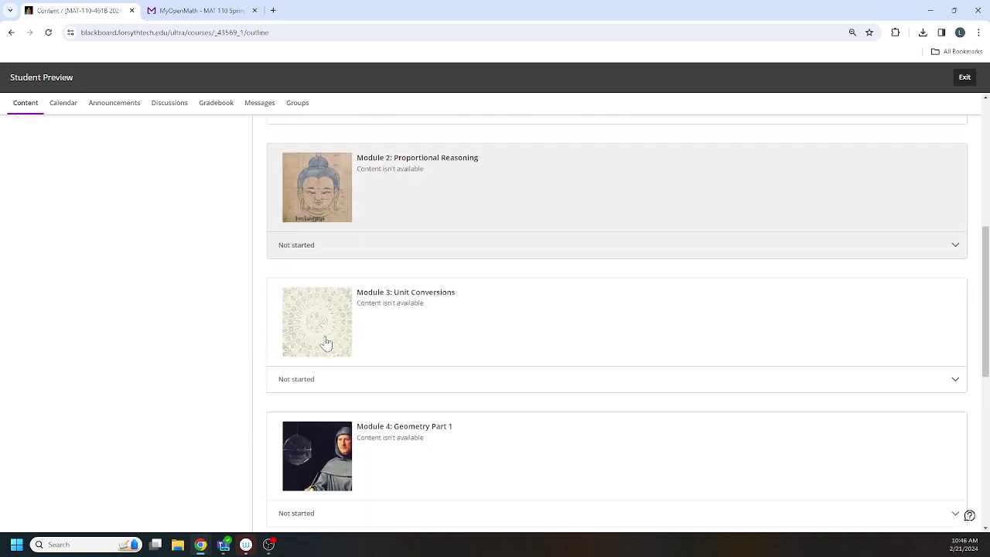
pyautogui.scroll(-3, 361, 387)
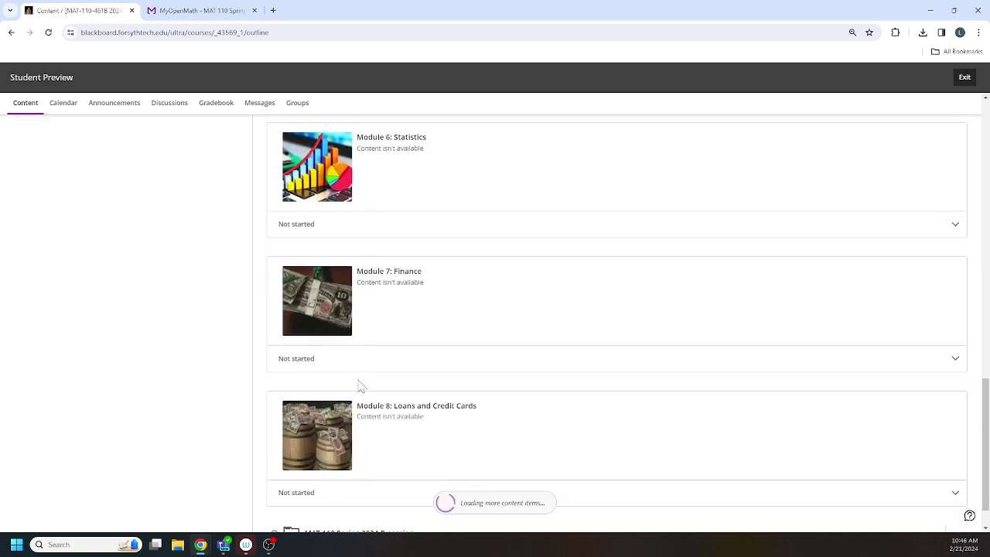
pyautogui.click(382, 492)
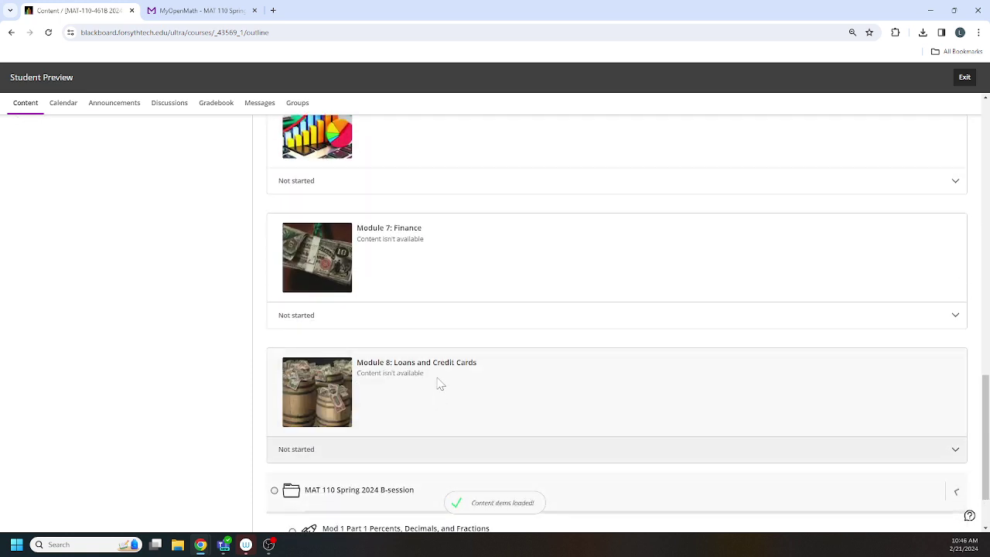
pyautogui.scroll(-5, 438, 382)
# - Launch Mod 2 Part 2 Proportions as the preview student and start the assessment
pyautogui.click(377, 296)
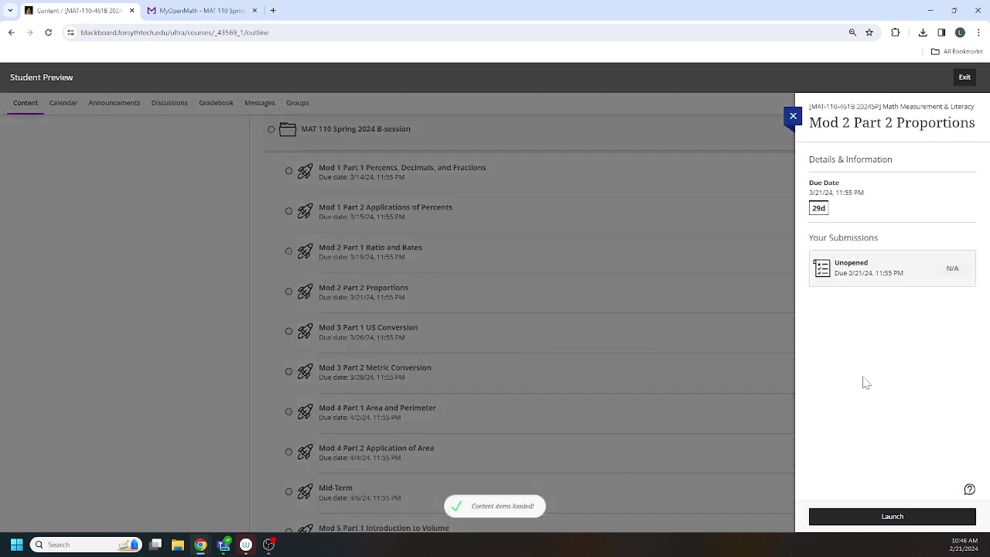
pyautogui.click(889, 517)
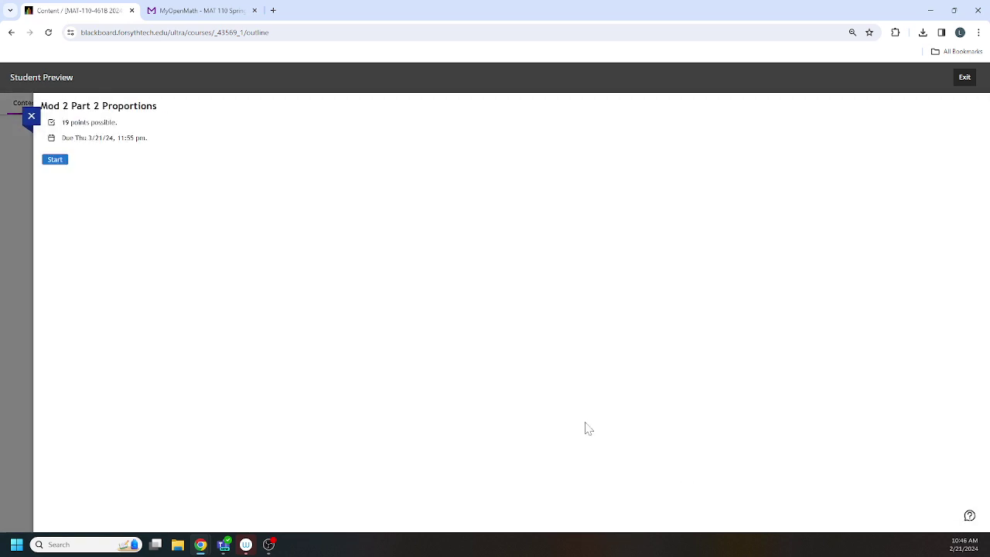
pyautogui.click(55, 160)
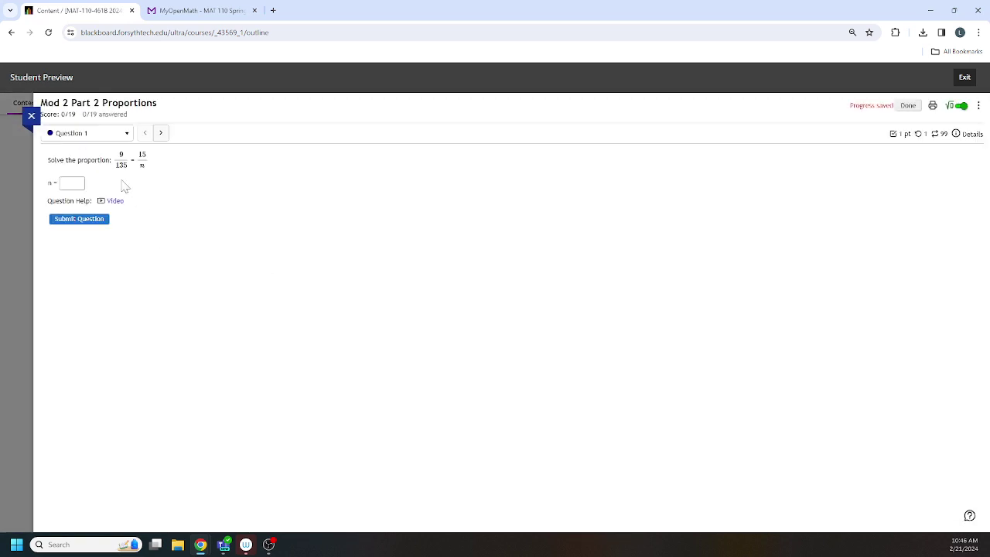
# - Close the Mod 2 Part 2 Proportions assessment and exit the Student Preview, discarding the preview user
pyautogui.click(34, 122)
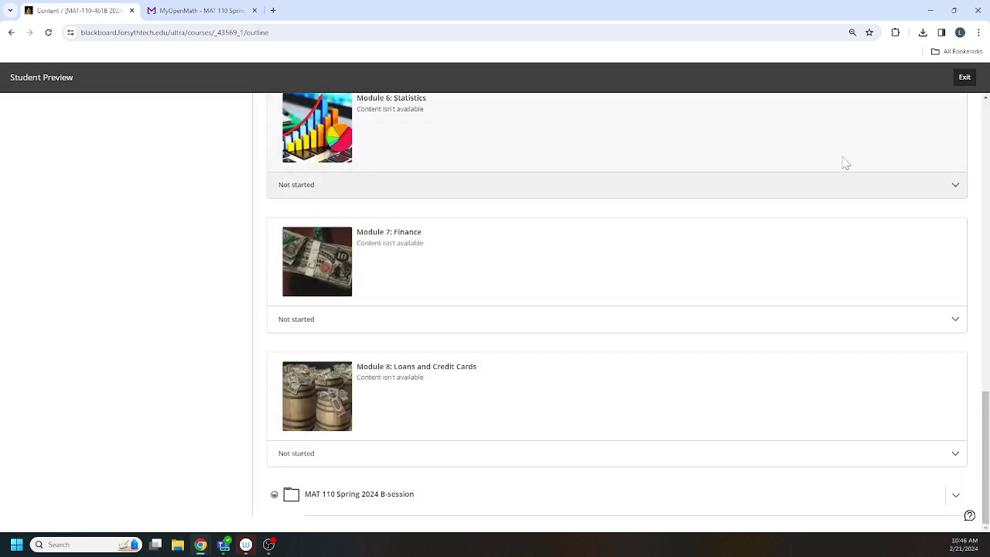
pyautogui.click(964, 78)
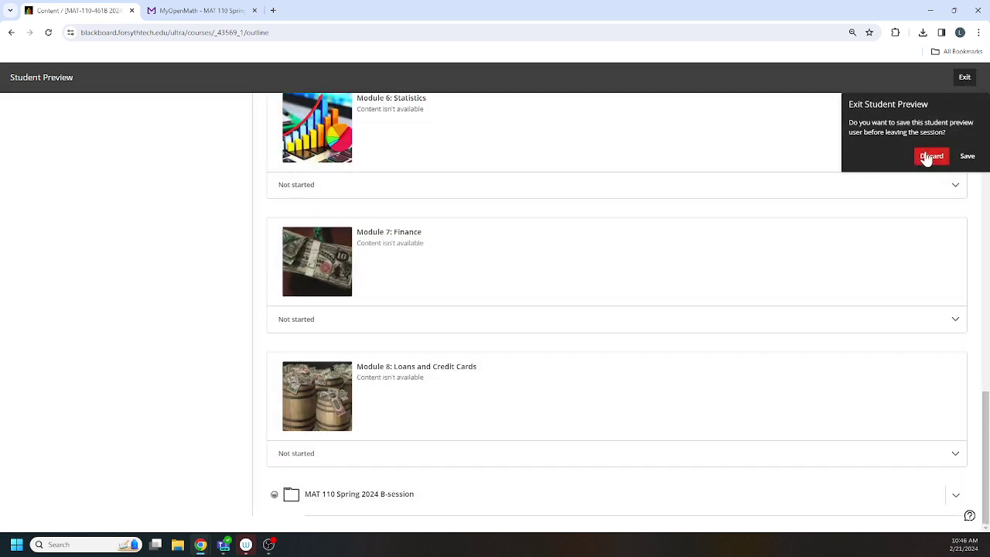
pyautogui.click(929, 156)
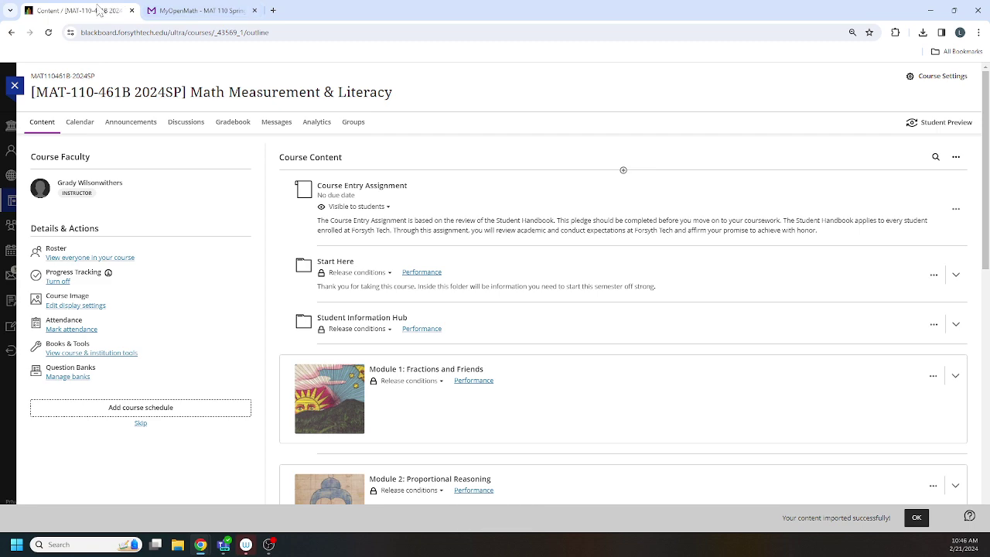
# - Place the Blackboard tab after the MyOpenMath tab and review the gradable items in the course's gradebook
pyautogui.moveTo(101, 10); pyautogui.dragTo(4, 266)
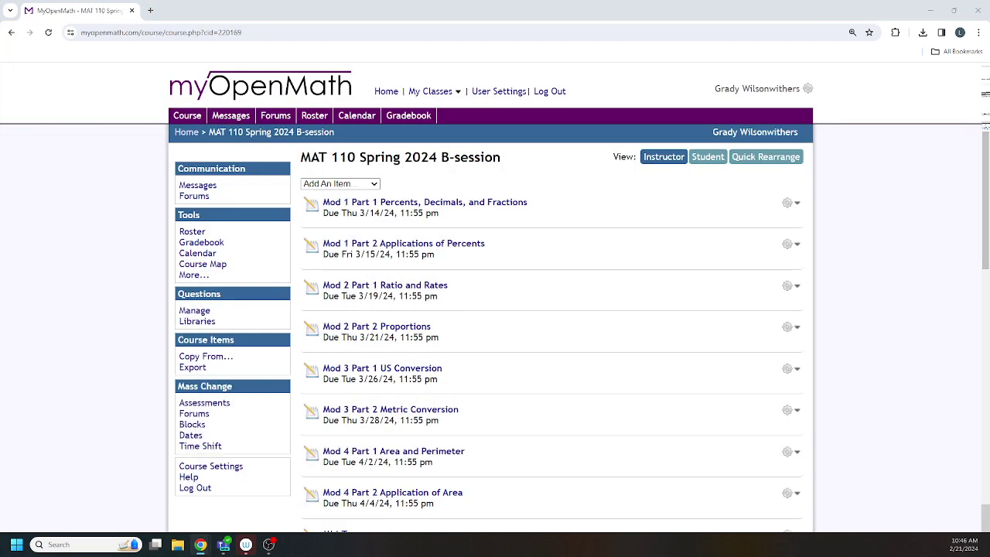
pyautogui.moveTo(4, 267); pyautogui.dragTo(193, 10)
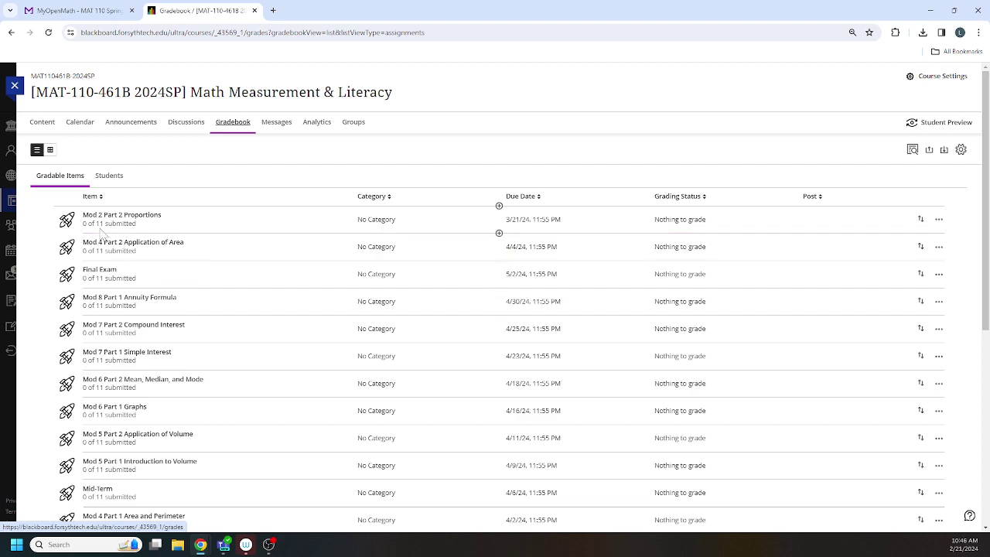
pyautogui.scroll(-1, 152, 373)
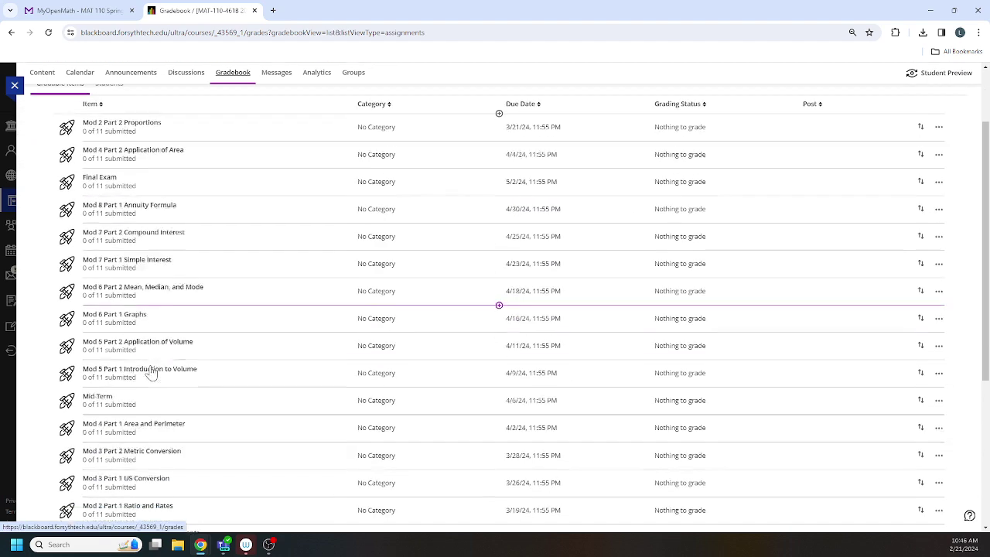
pyautogui.scroll(-3, 152, 372)
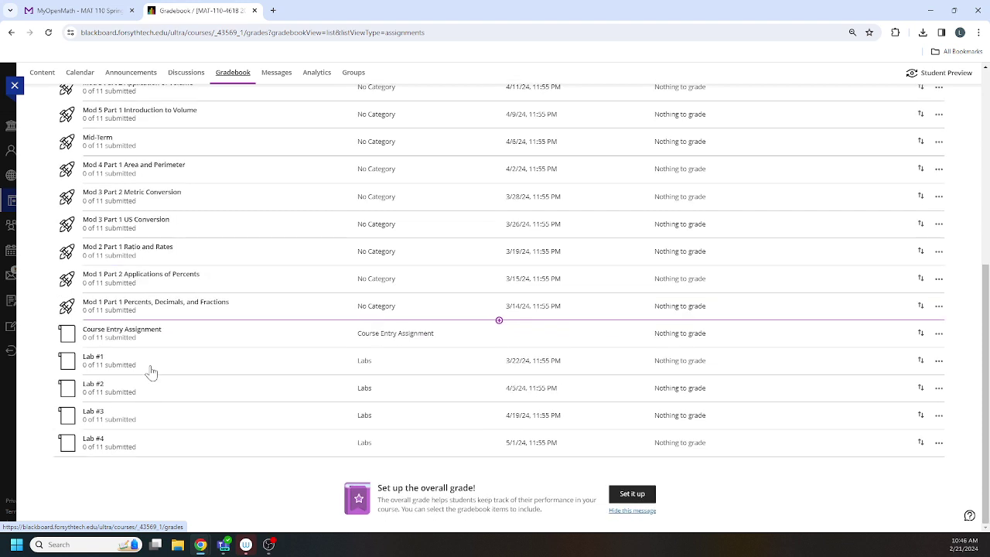
# - Move Course Entry Assignment to the start of the gradable items list and check the new order
pyautogui.scroll(1, 152, 373)
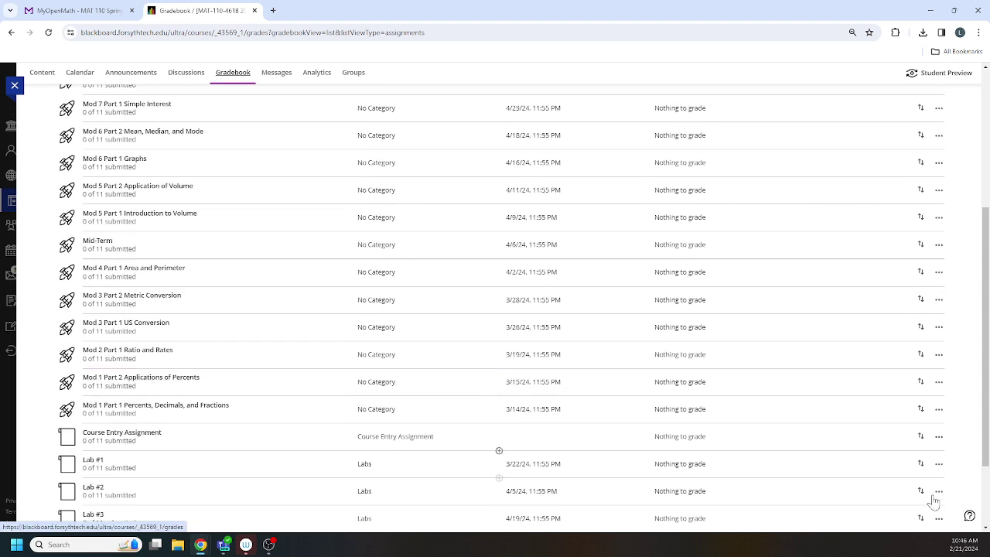
pyautogui.moveTo(920, 437); pyautogui.dragTo(813, 216)
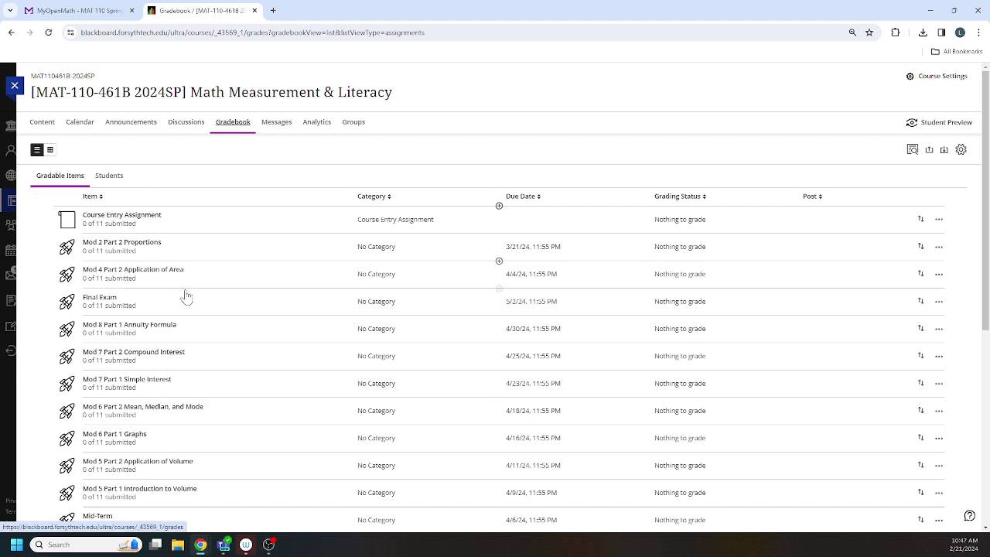
pyautogui.scroll(-5, 239, 369)
pyautogui.scroll(5, 239, 369)
# - Return to the course content and expand the MAT 110 Spring 2024 B-session folder
pyautogui.click(54, 129)
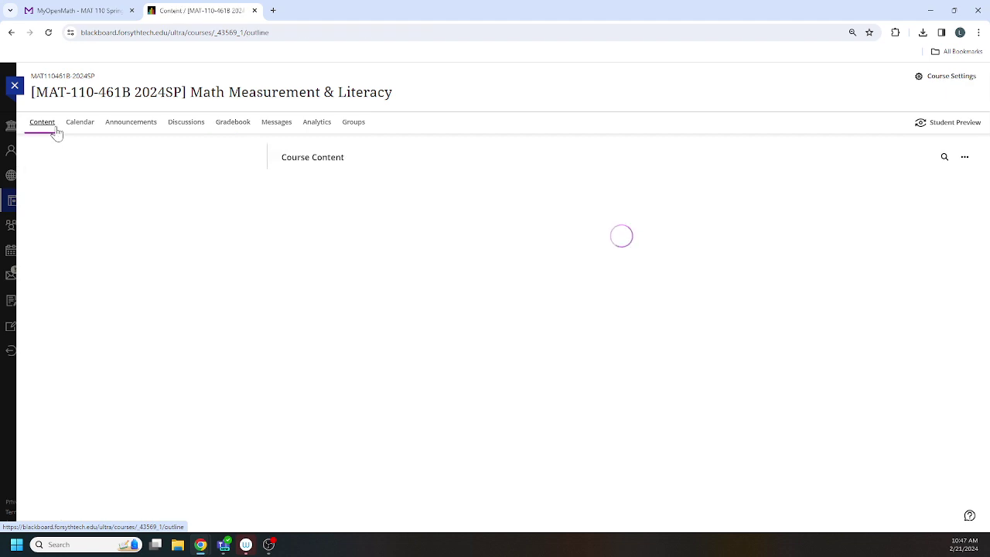
pyautogui.scroll(-10, 394, 353)
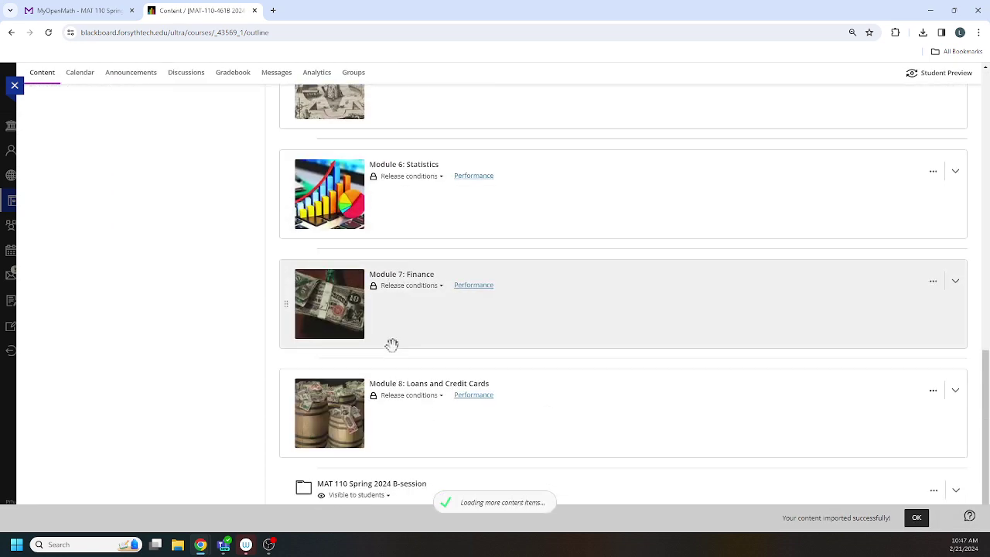
pyautogui.scroll(-3, 316, 449)
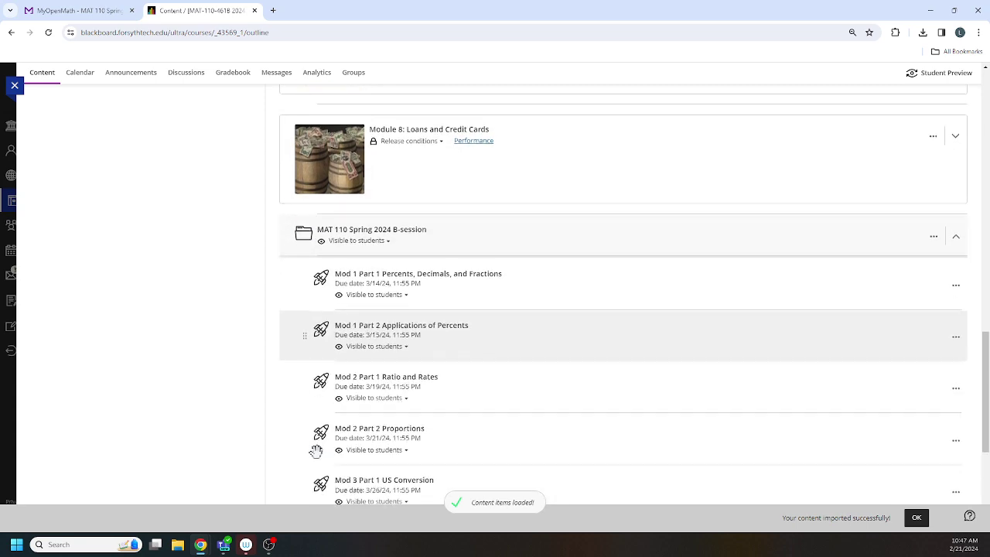
# - Expand Module 1: Fractions and Friends and move Mod 1 Part 1 Percents, Decimals, and Fractions into it below Lab #1
pyautogui.scroll(10, 316, 449)
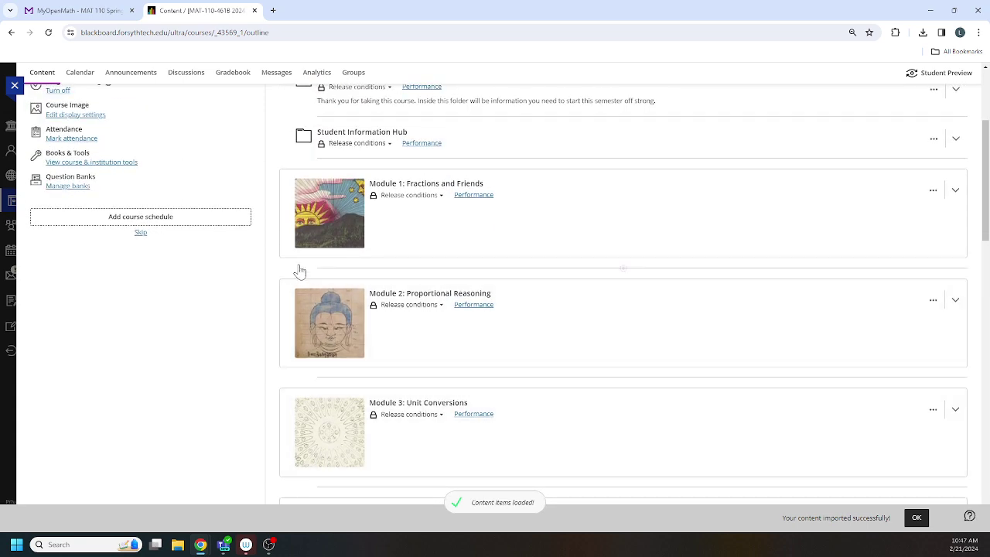
pyautogui.click(302, 222)
pyautogui.scroll(-3, 340, 325)
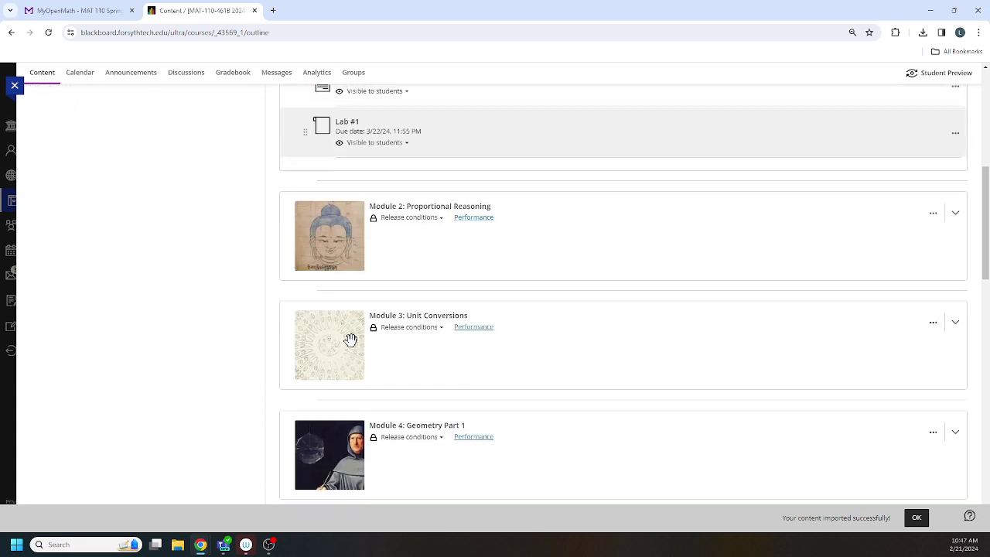
pyautogui.scroll(-8, 350, 340)
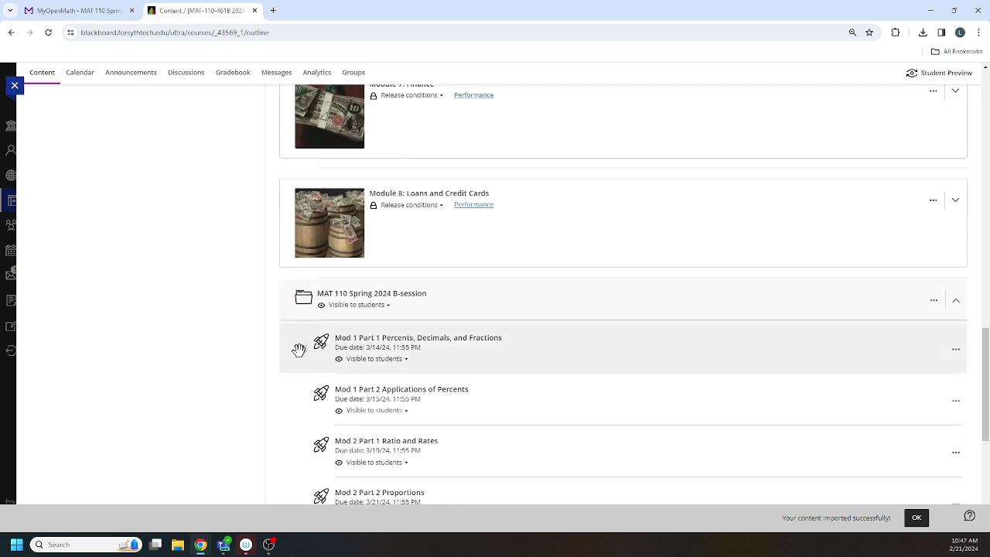
pyautogui.moveTo(302, 342); pyautogui.dragTo(320, 373)
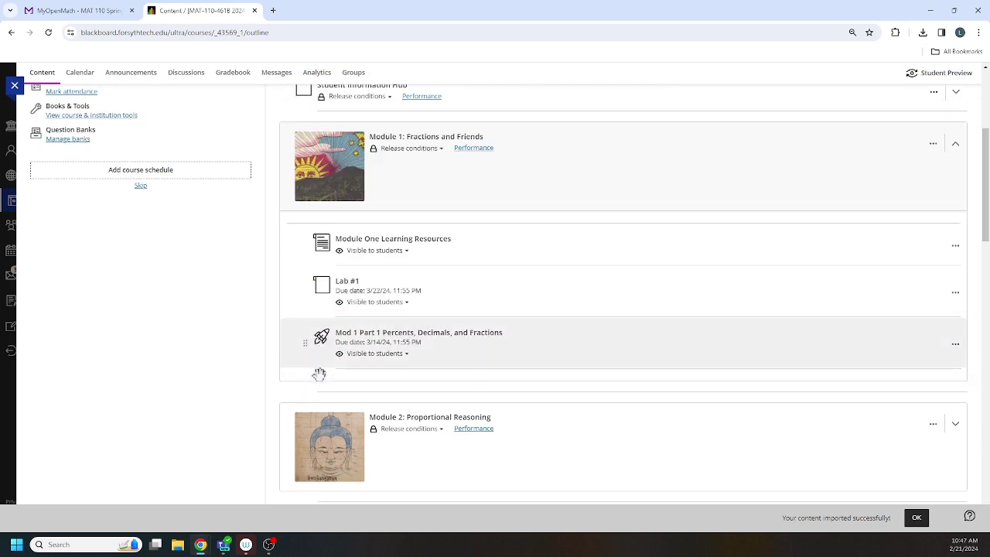
# - Move Mod 1 Part 2 Applications of Percents from the B-session folder into Module 1, below the Mod 1 Part 1 assignment
pyautogui.scroll(-10, 320, 374)
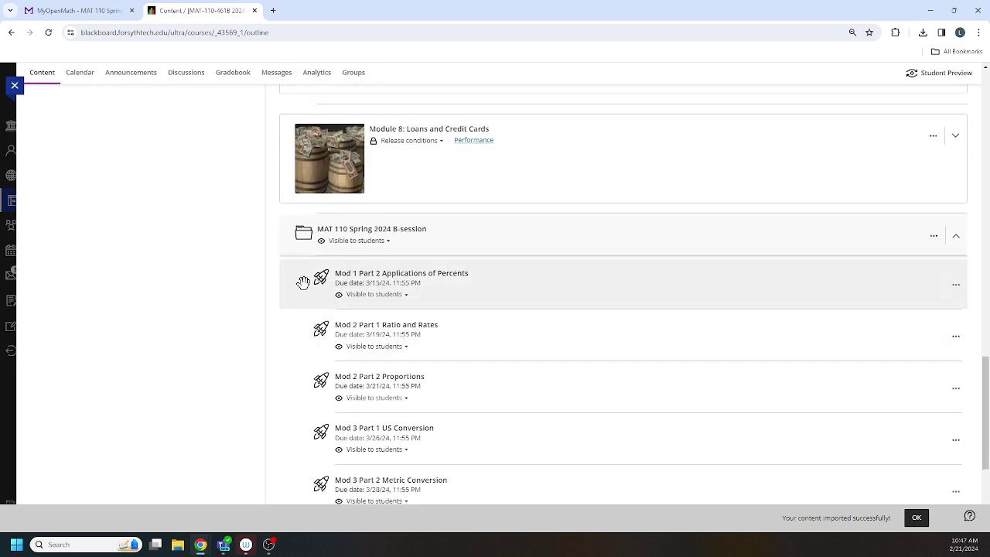
pyautogui.moveTo(303, 242); pyautogui.dragTo(322, 309)
pyautogui.scroll(2, 329, 310)
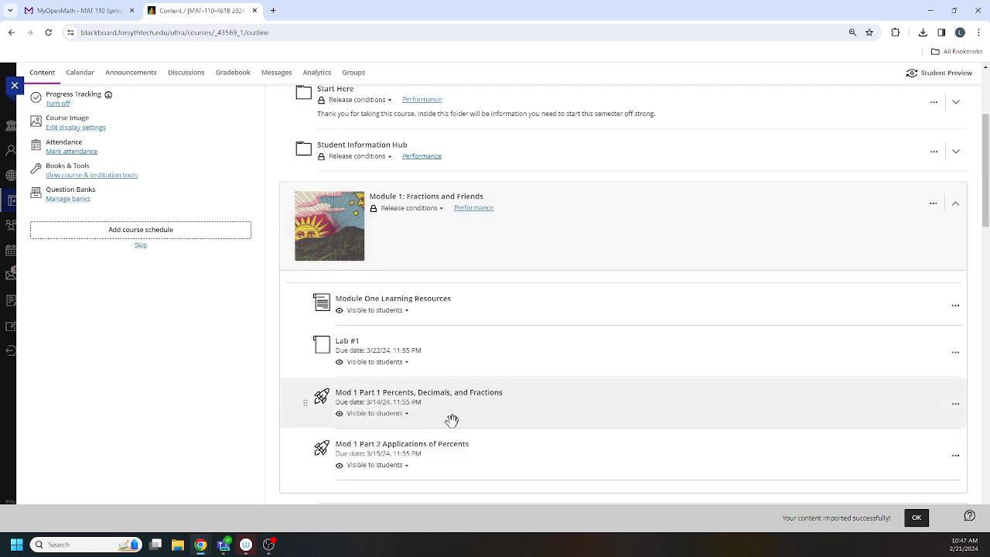
pyautogui.scroll(1, 451, 420)
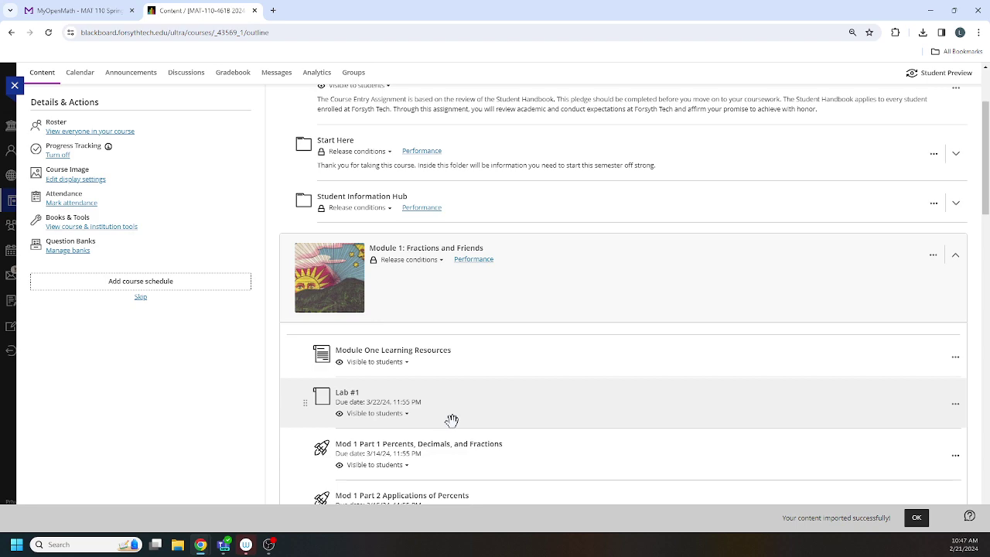
pyautogui.scroll(2, 452, 420)
pyautogui.scroll(-3, 452, 420)
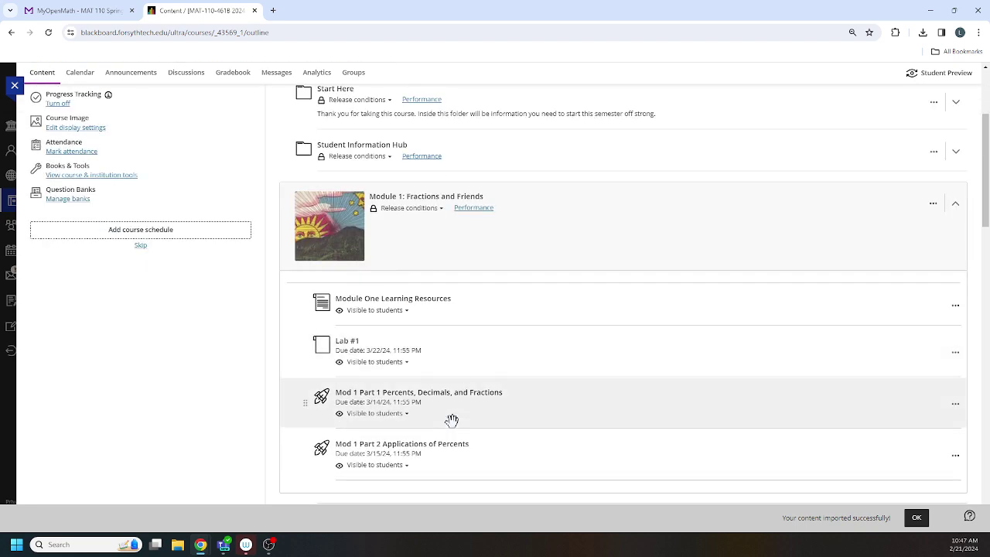
# - Show the course calendar by month and look through the assignment due dates for March and April 2024
pyautogui.scroll(4, 309, 237)
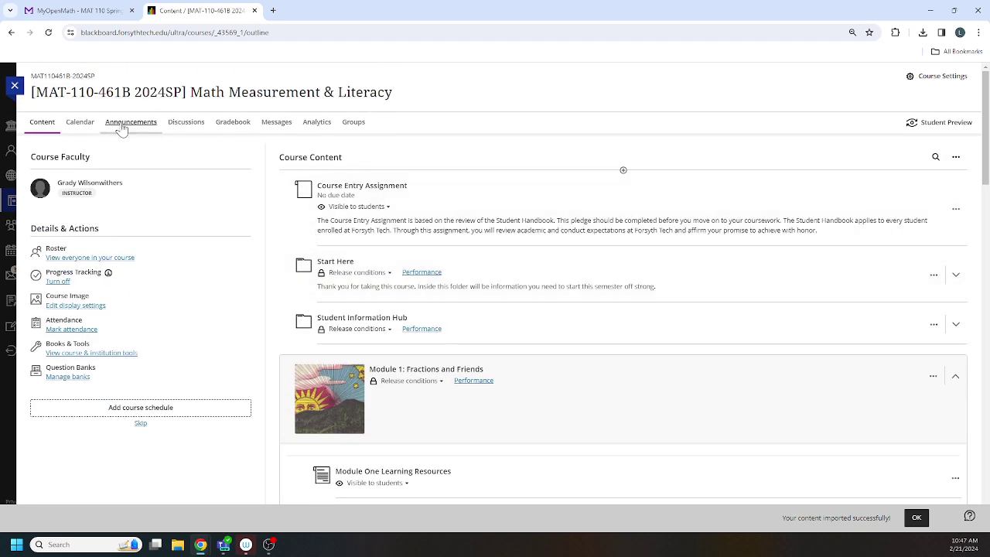
pyautogui.click(81, 126)
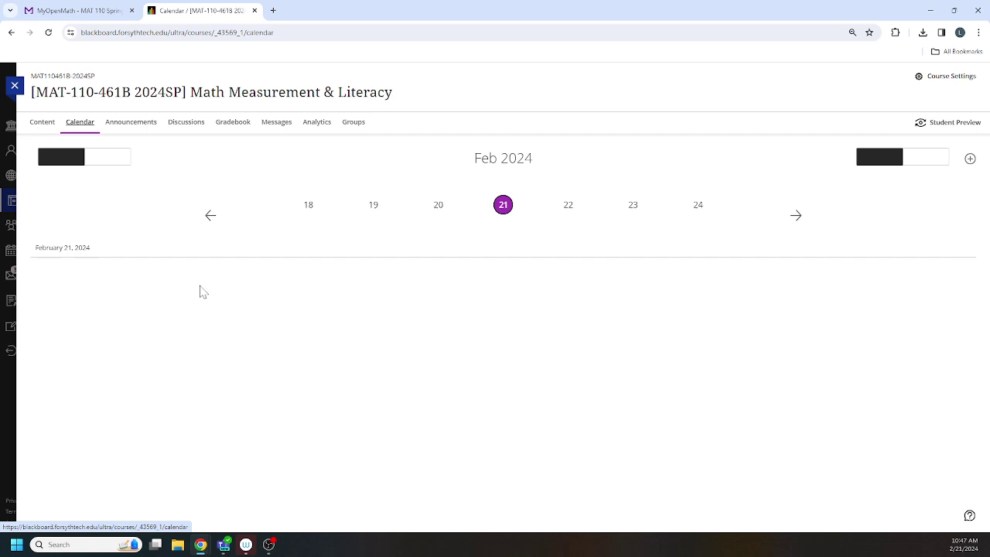
pyautogui.click(910, 163)
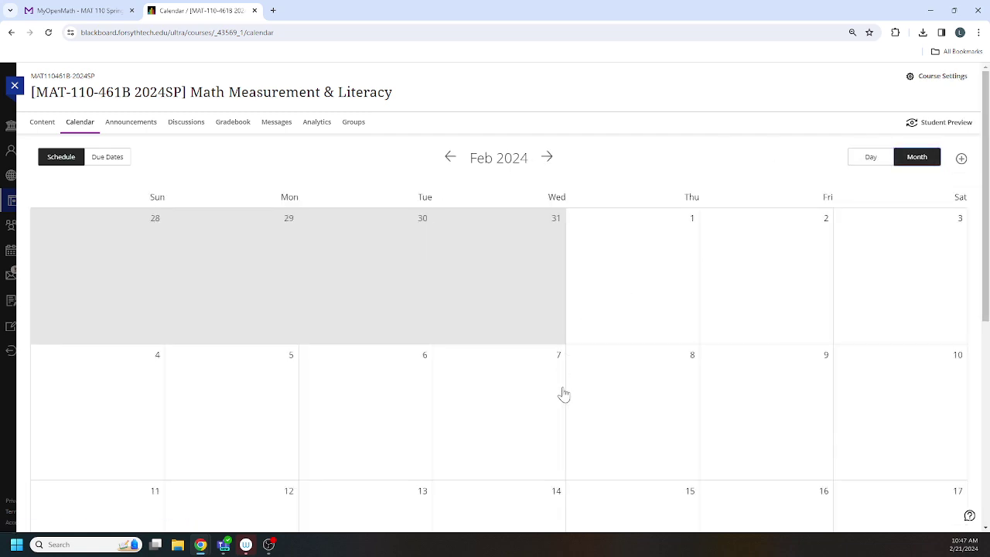
pyautogui.click(547, 157)
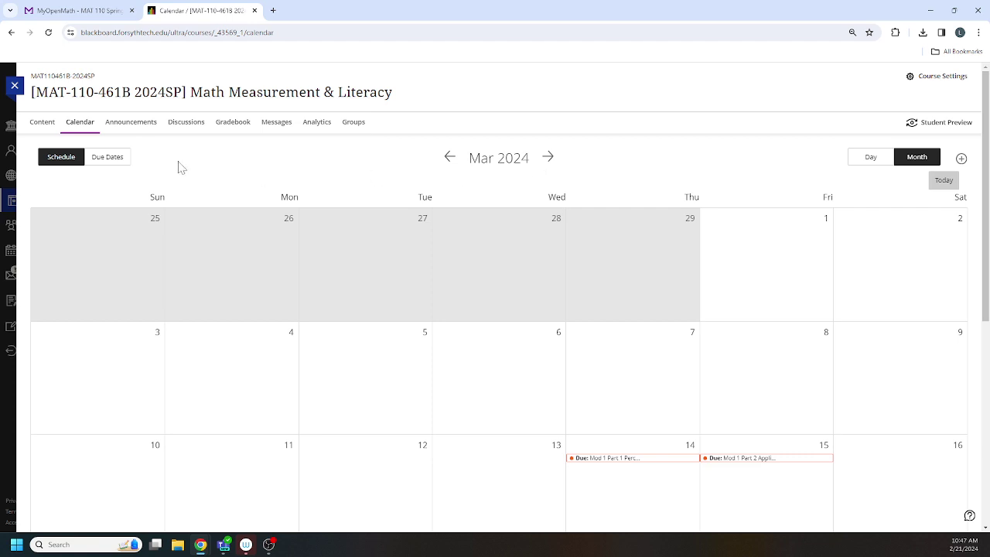
pyautogui.click(547, 158)
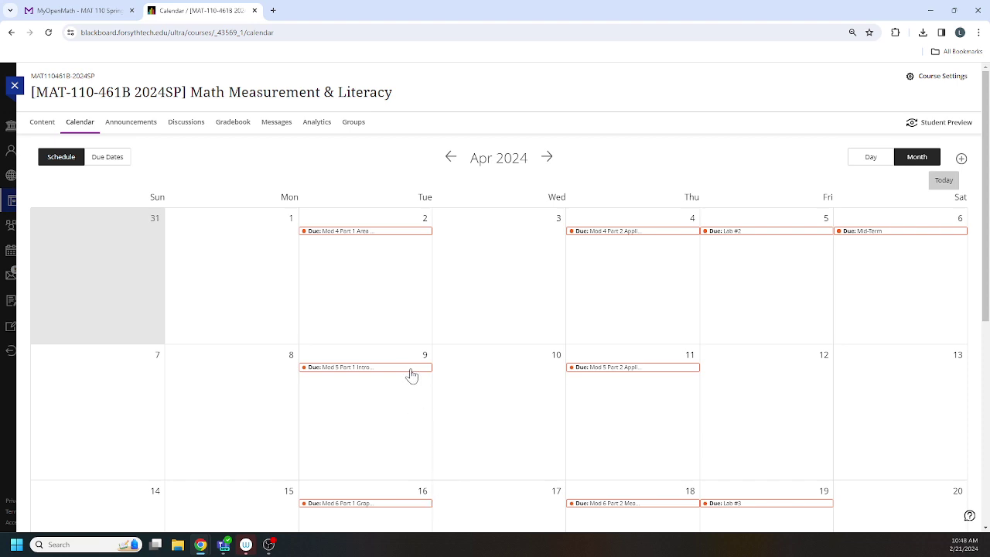
# - Go back to March 2024, review the due dates through the end of the month, and return to the course content
pyautogui.click(449, 157)
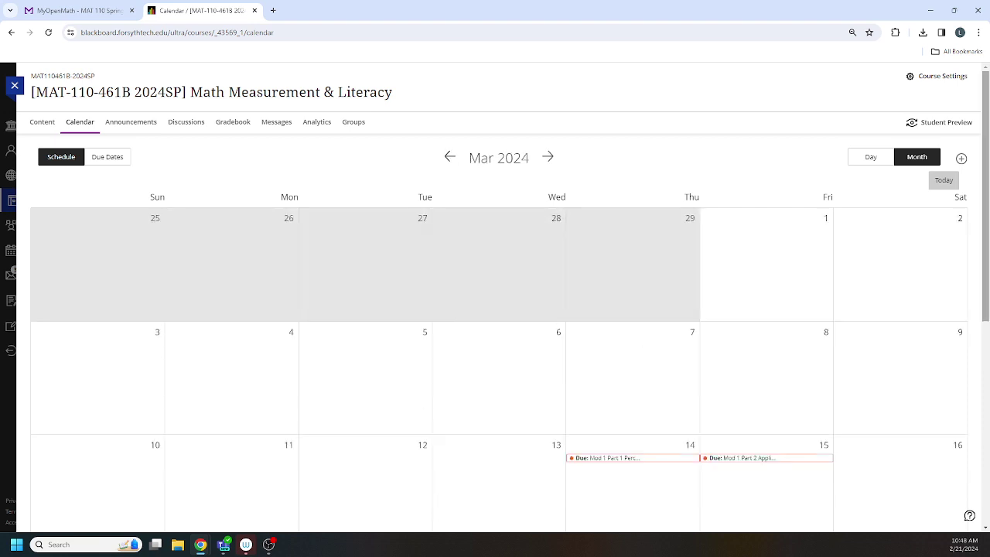
pyautogui.moveTo(983, 246); pyautogui.dragTo(974, 463)
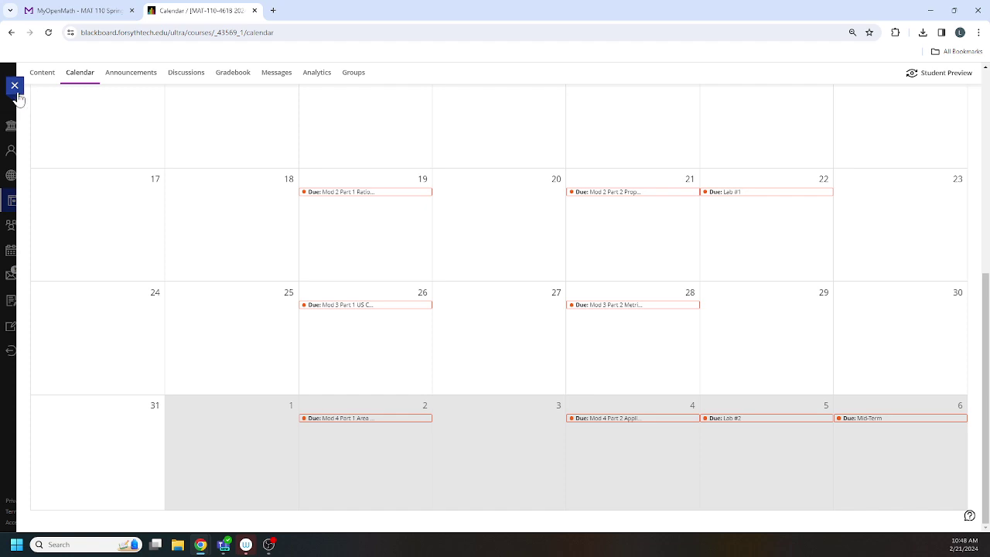
pyautogui.scroll(3, 120, 182)
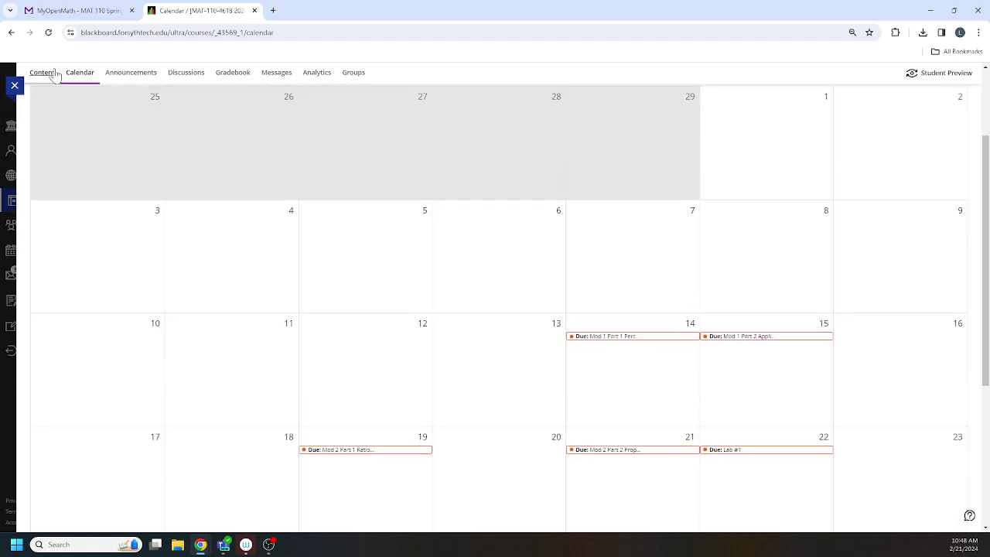
pyautogui.click(42, 73)
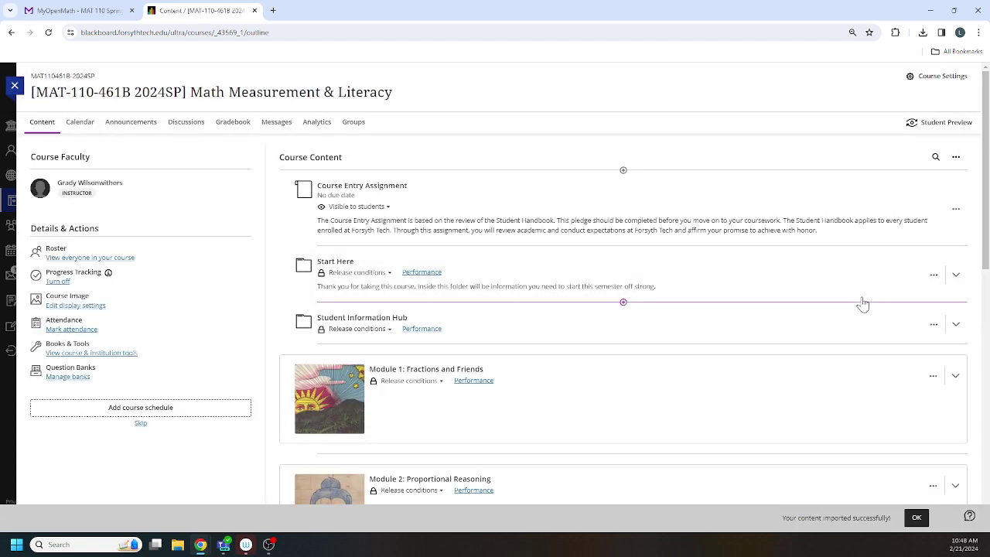